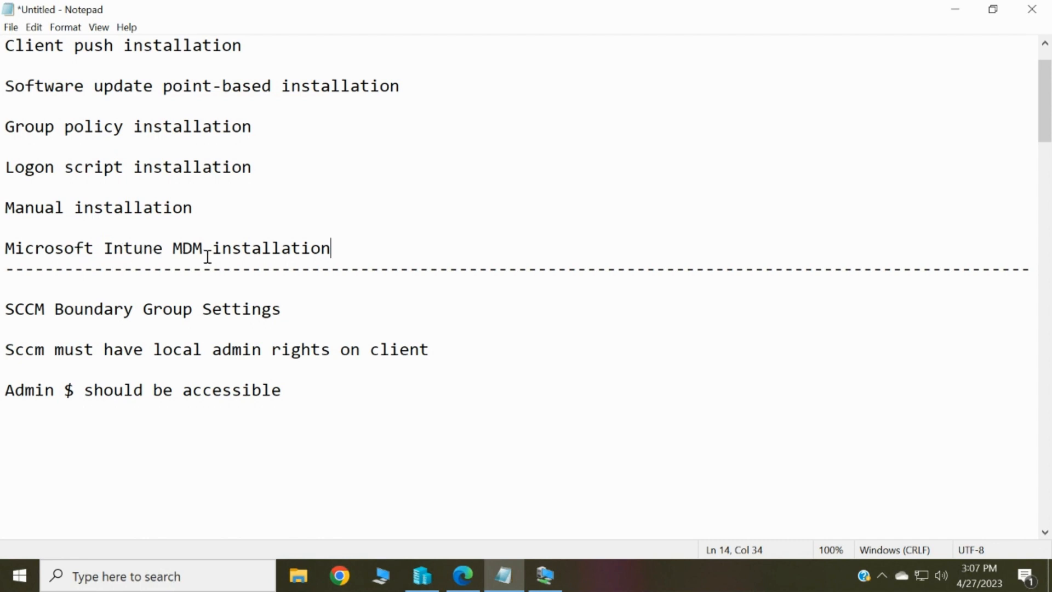
- Review the client push installation method and the boundary group prerequisite in the notes
{"action": "left_click", "coordinate": [271, 51]}
{"action": "left_click_drag", "start_coordinate": [250, 45], "coordinate": [7, 45]}
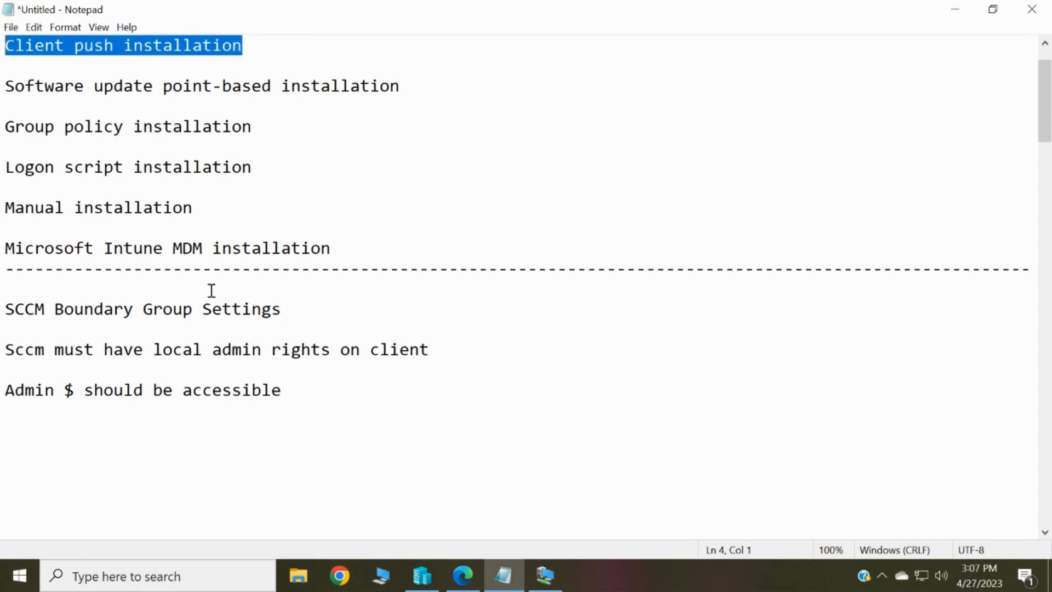
{"action": "left_click", "coordinate": [228, 324]}
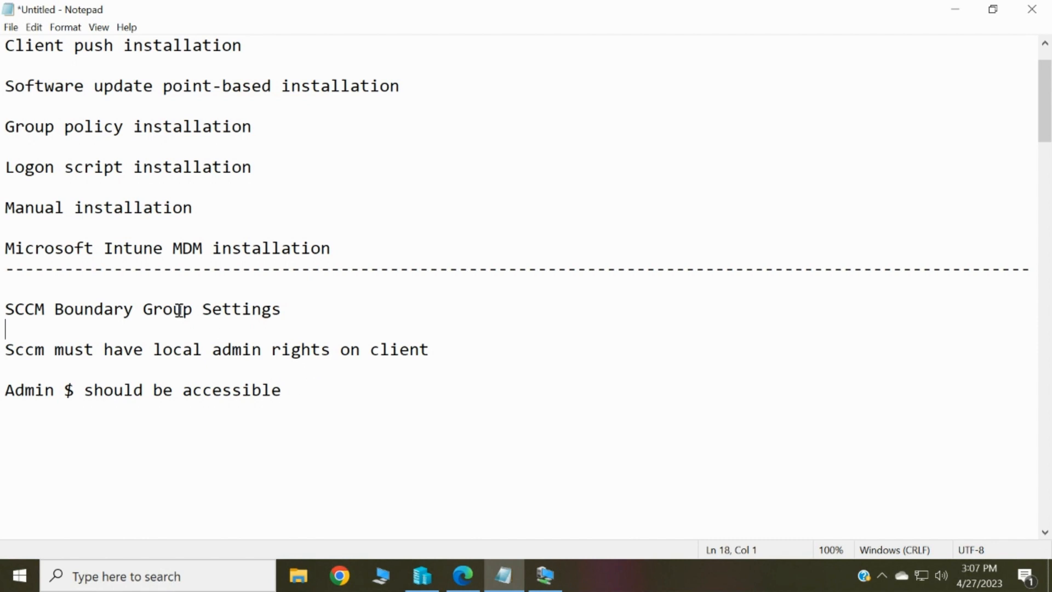
- Switch to the HYD-CM1 remote session, inspect the Corp Boundary Group's site assignment and site system servers, and return to the notes
{"action": "left_click", "coordinate": [550, 582]}
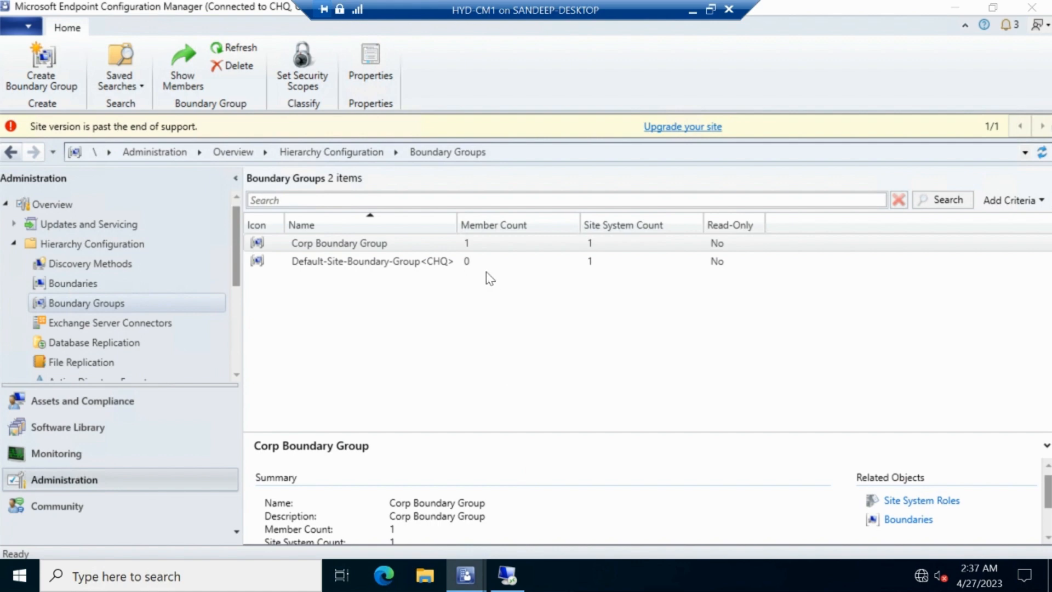
{"action": "left_click", "coordinate": [433, 243]}
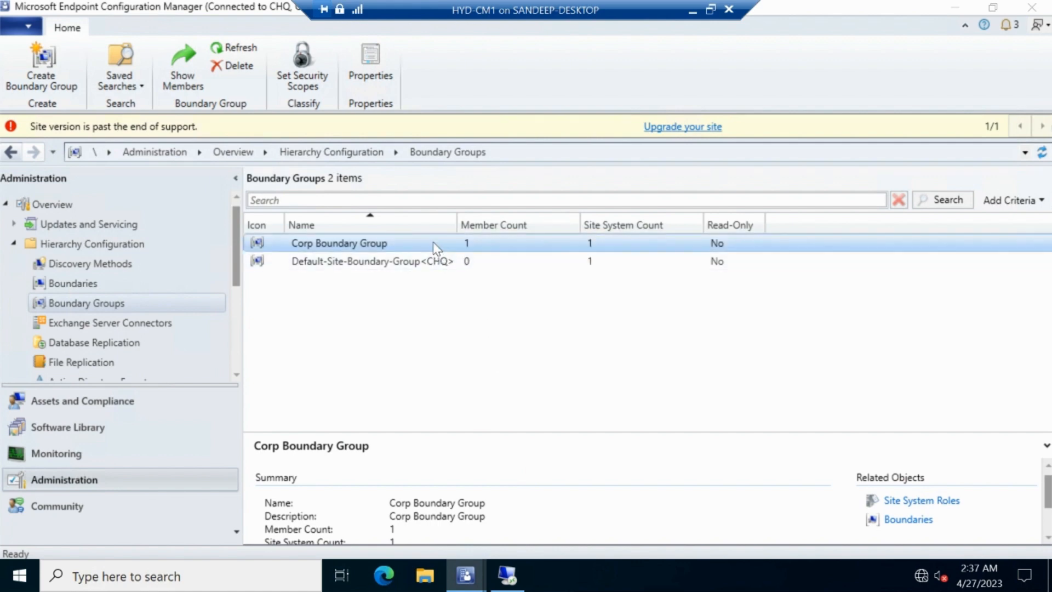
{"action": "right_click", "coordinate": [433, 244]}
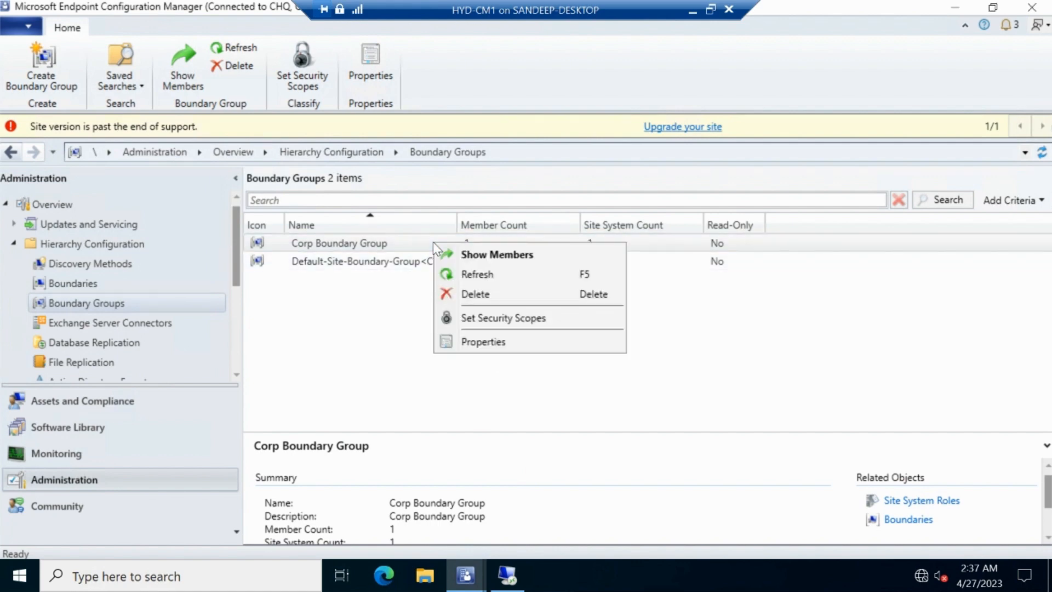
{"action": "left_click", "coordinate": [471, 342]}
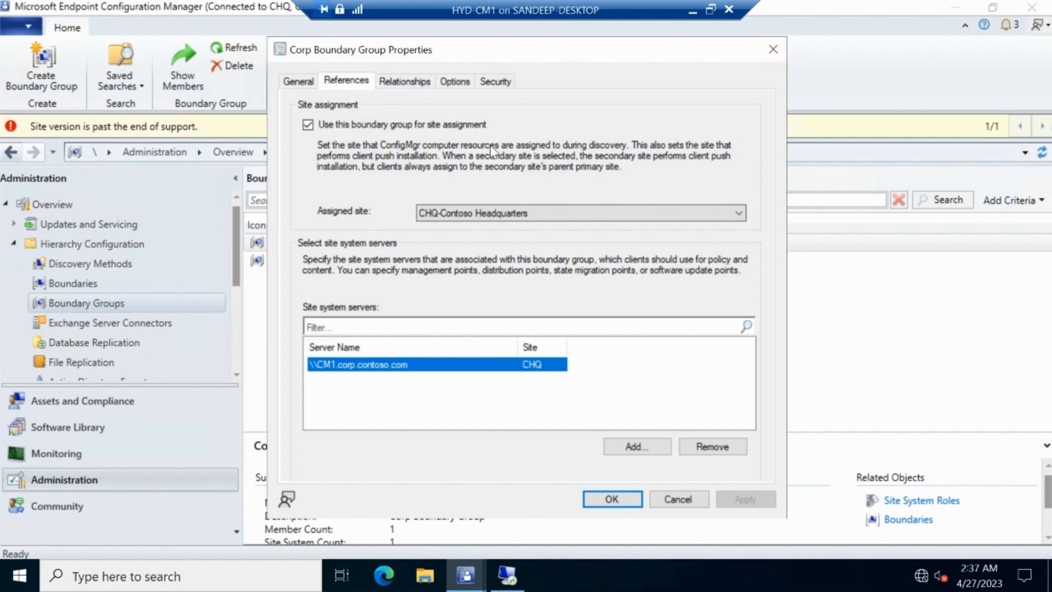
{"action": "left_click", "coordinate": [773, 49]}
{"action": "left_click", "coordinate": [692, 12]}
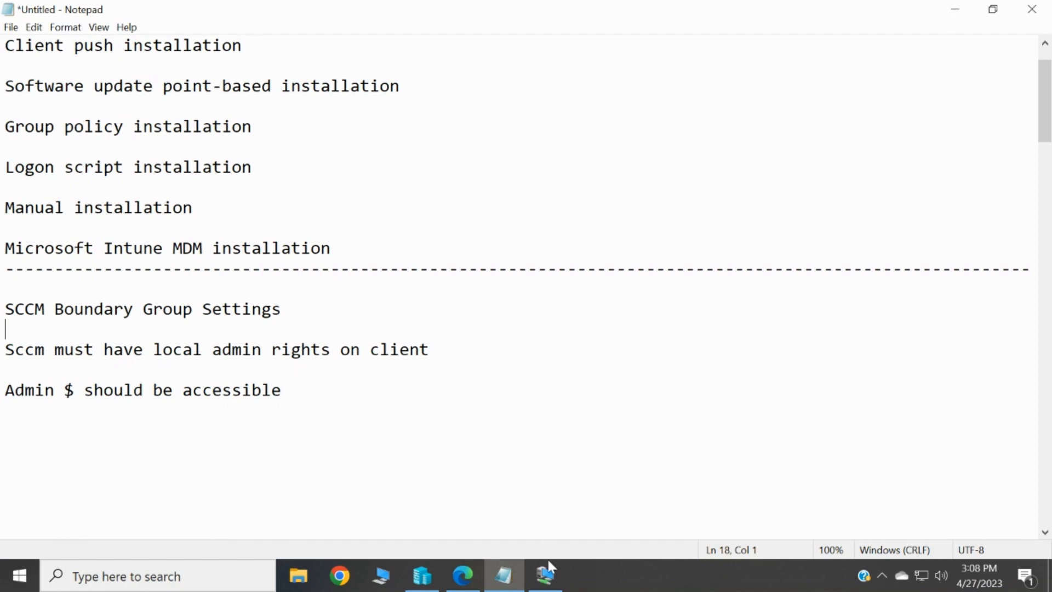
- Bring up the client1 remote desktop session full screen from HYD-CM1 and close its open Local Users and Groups console
{"action": "left_click", "coordinate": [547, 587]}
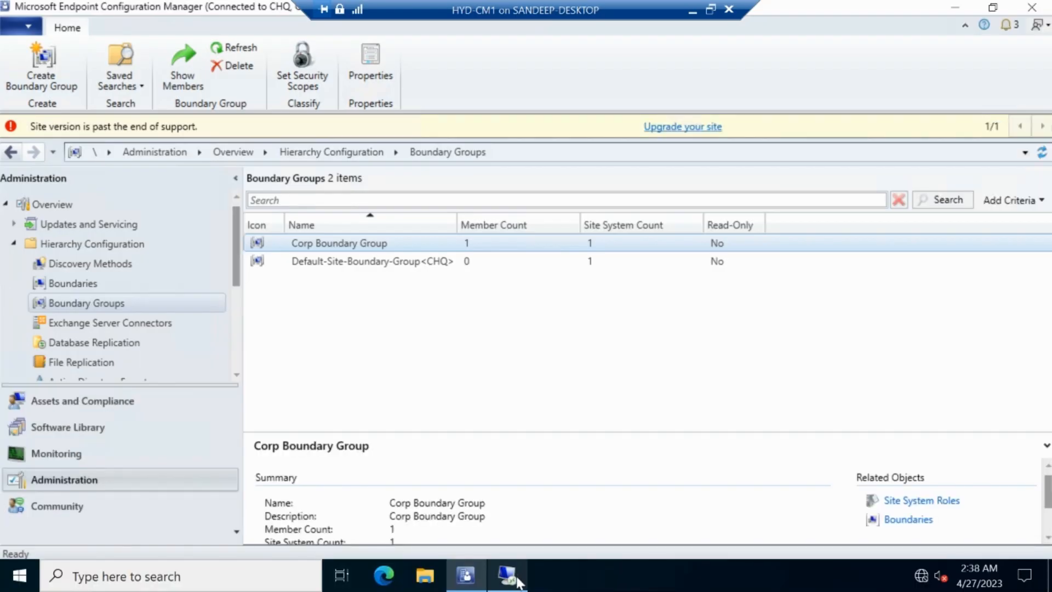
{"action": "mouse_move", "coordinate": [507, 581]}
{"action": "left_click", "coordinate": [501, 493]}
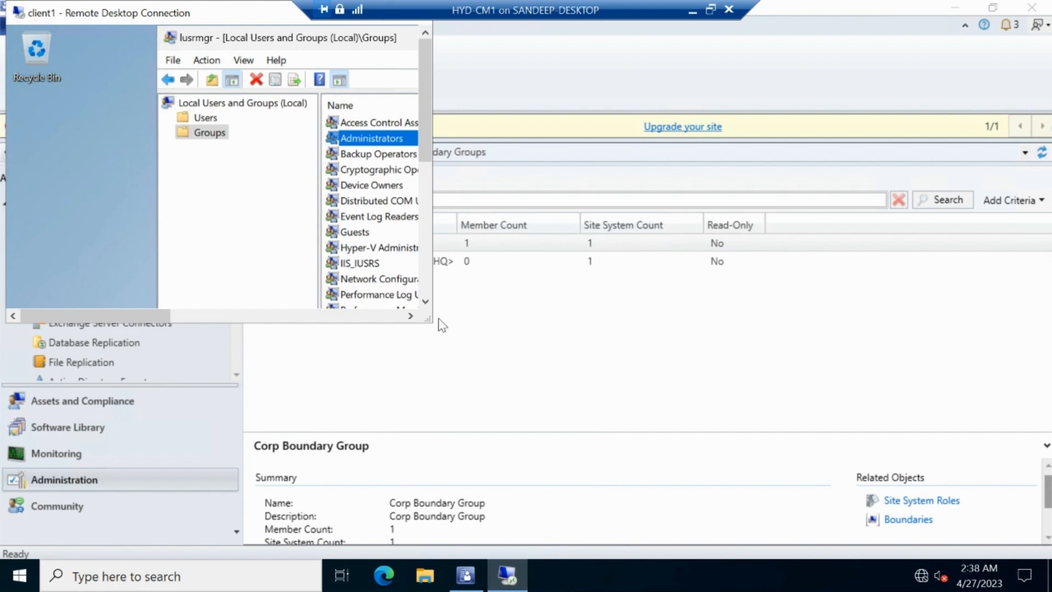
{"action": "double_click", "coordinate": [229, 22]}
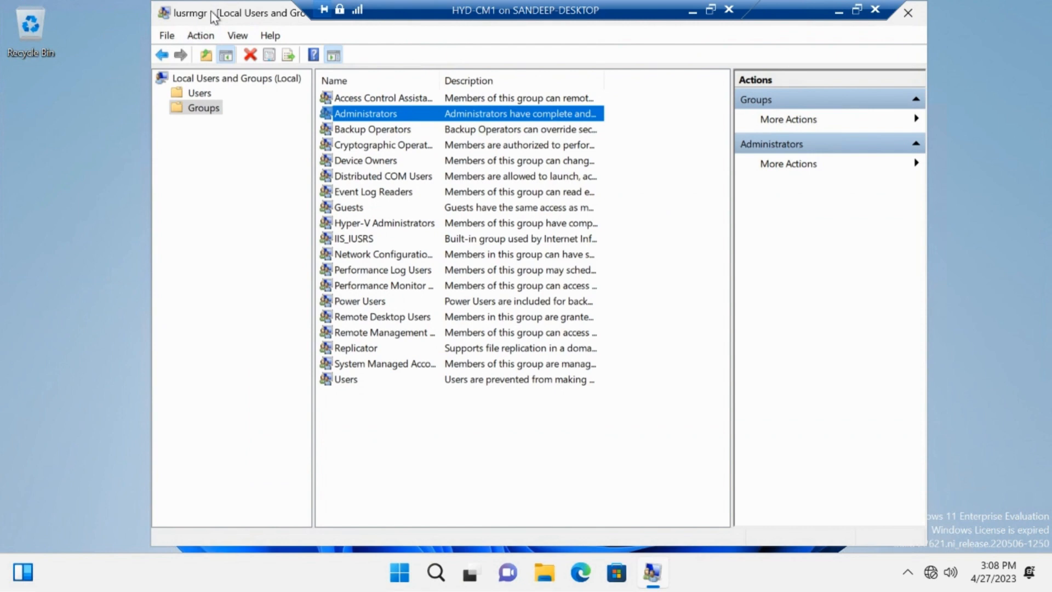
{"action": "left_click", "coordinate": [907, 13]}
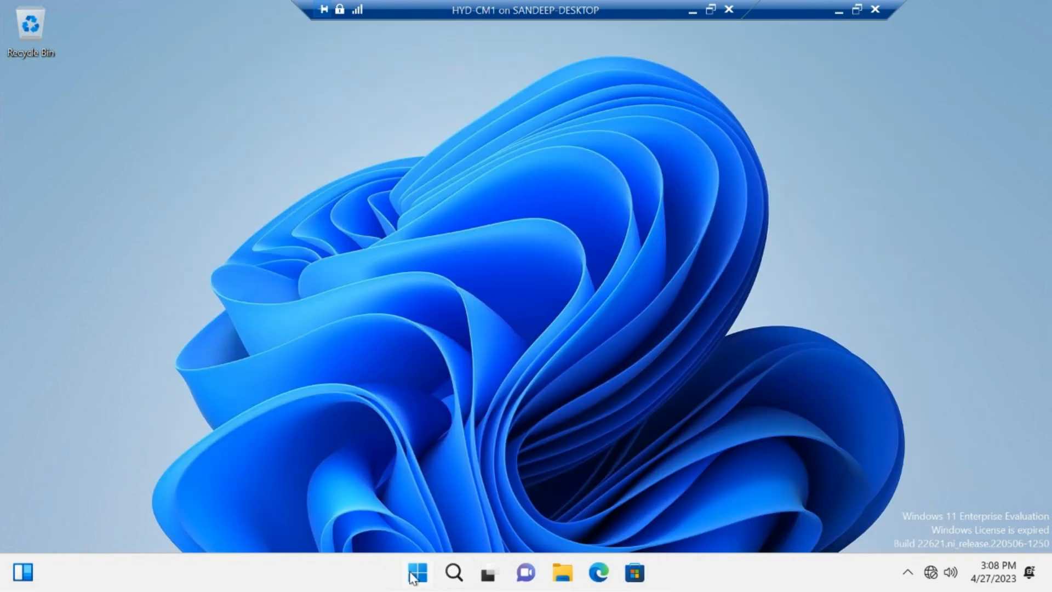
- Search for lusrmgr.msc on client1 and launch it
{"action": "left_click", "coordinate": [416, 573]}
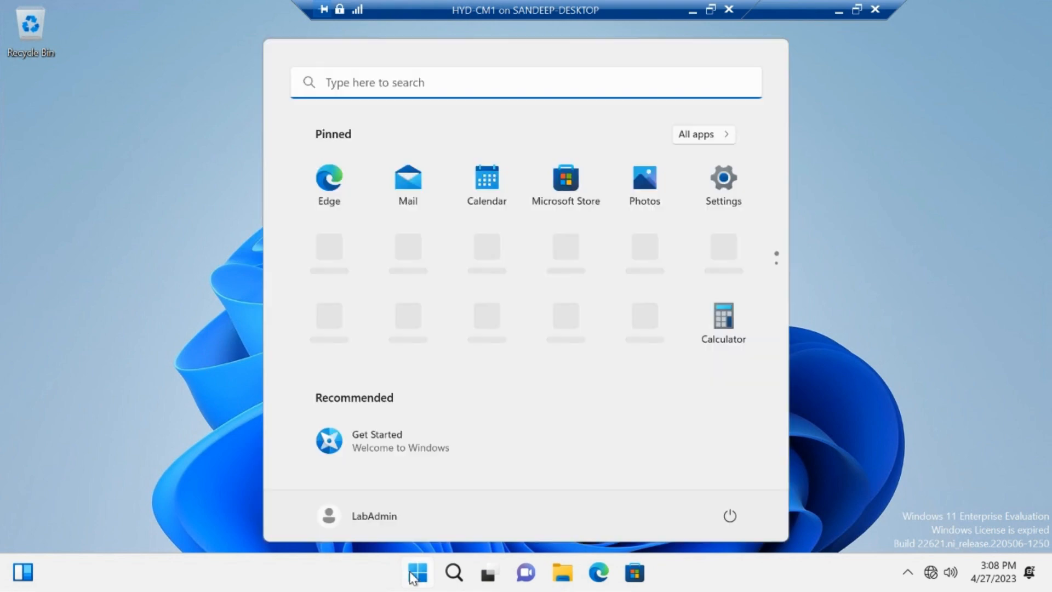
{"action": "type", "text": "lu"}
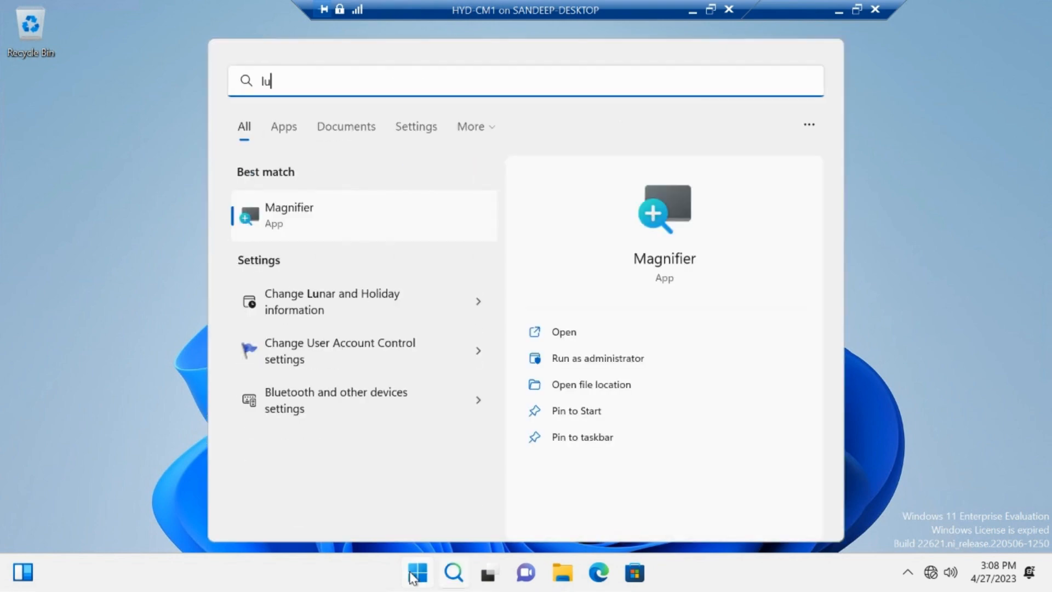
{"action": "type", "text": "sr"}
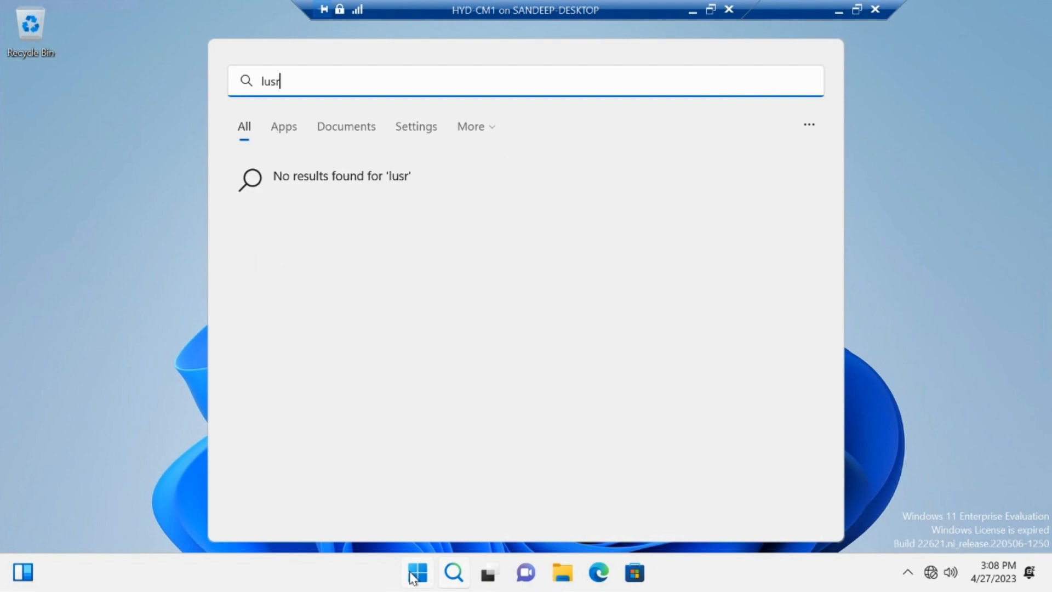
{"action": "type", "text": "mgr.msc"}
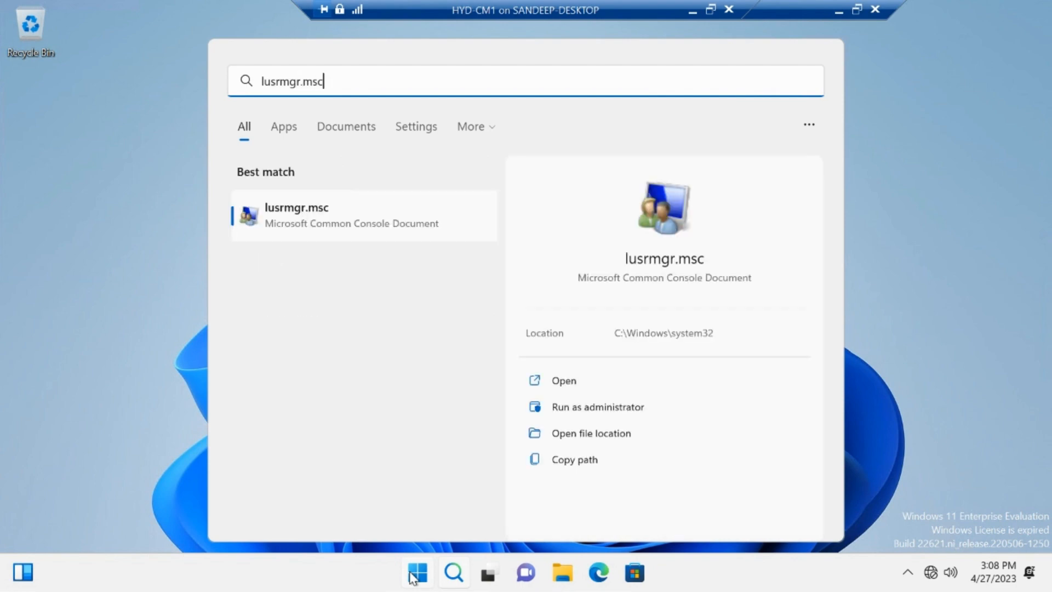
{"action": "key", "text": "Return"}
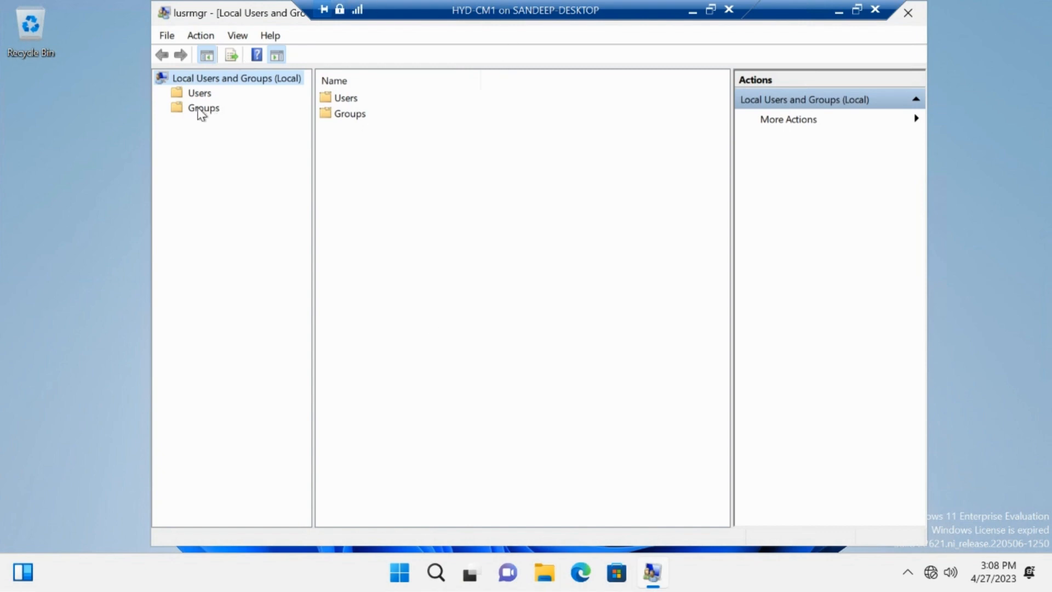
- Check the local Administrators group on client1 for the CORP\CM1 site server account, and minimize the client session
{"action": "left_click", "coordinate": [202, 110]}
{"action": "left_click", "coordinate": [346, 115]}
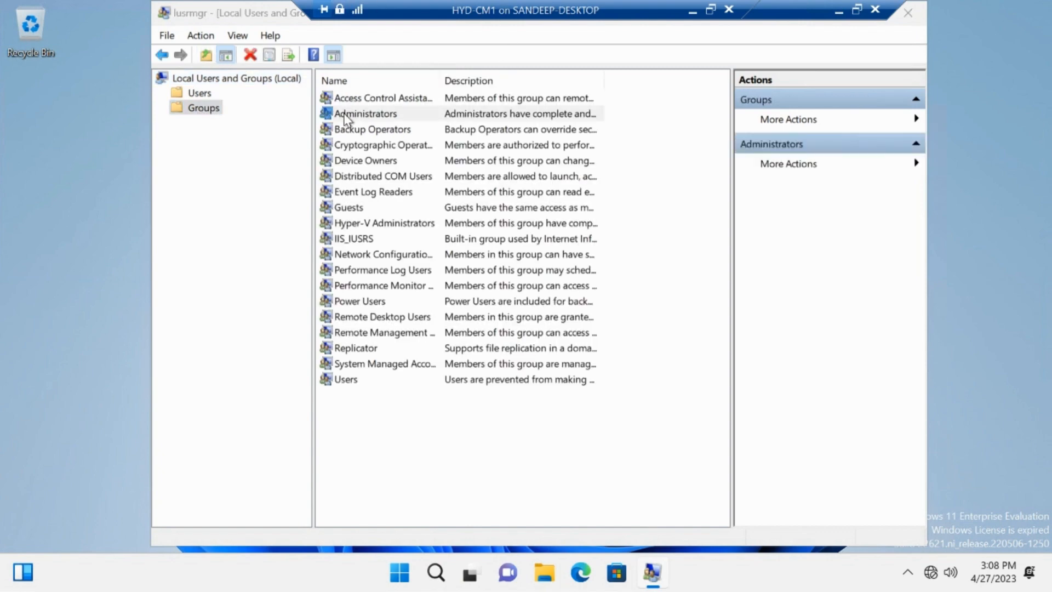
{"action": "double_click", "coordinate": [346, 115]}
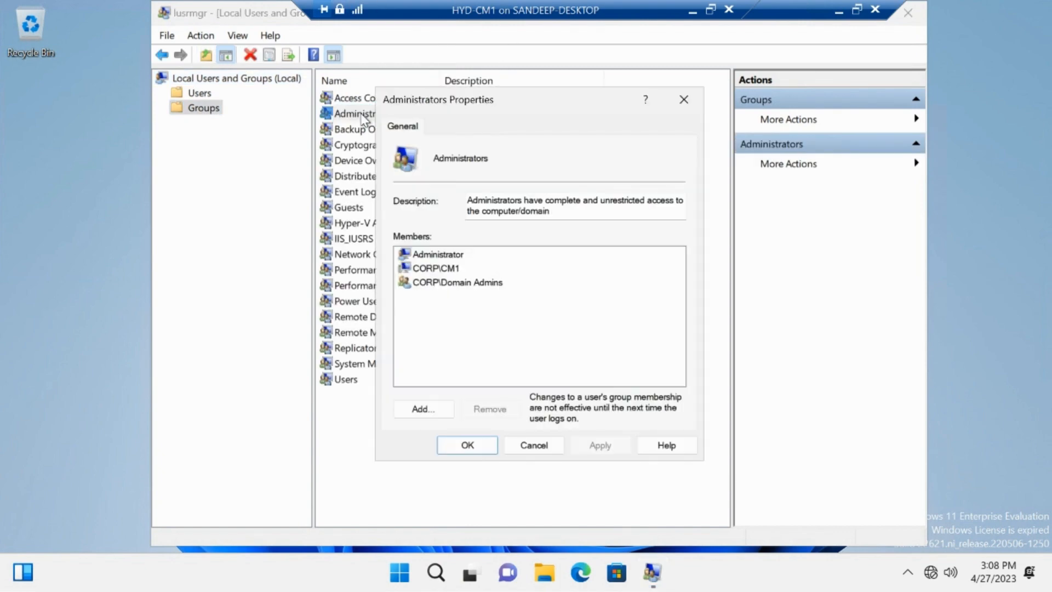
{"action": "left_click", "coordinate": [449, 271]}
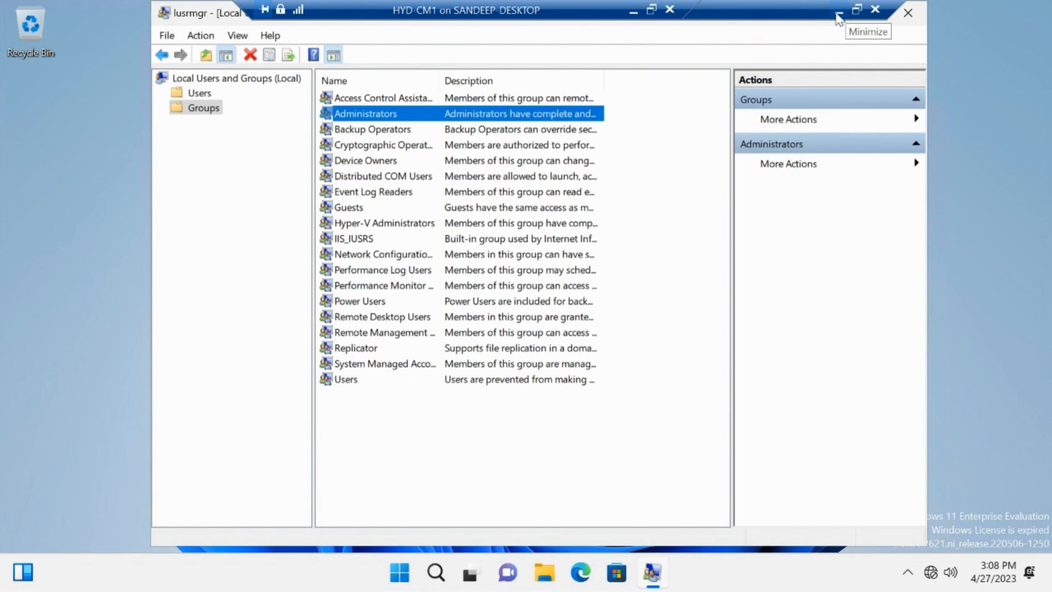
{"action": "left_click", "coordinate": [837, 16]}
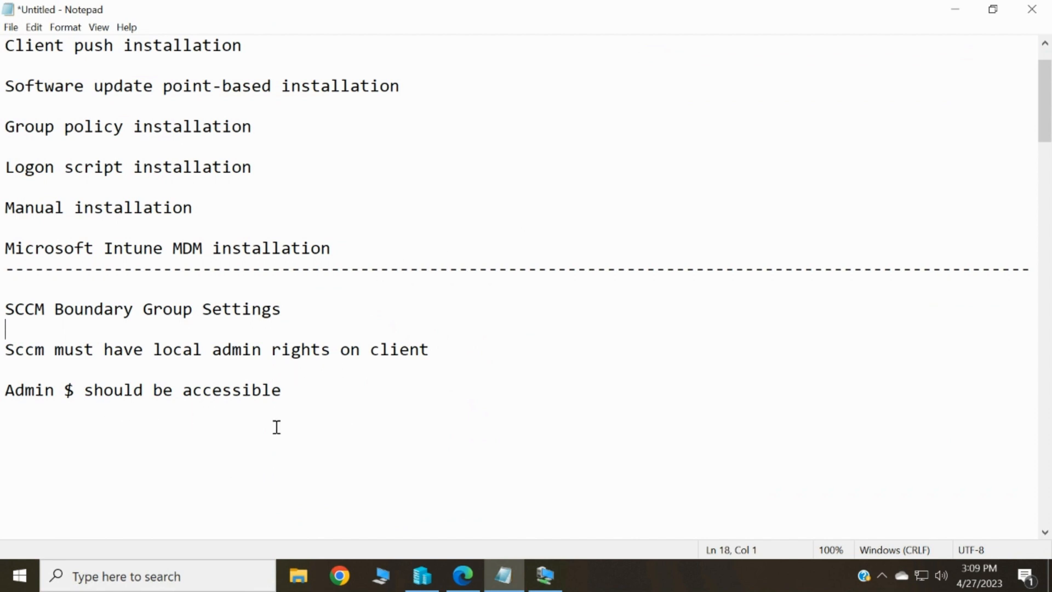
- Return to Configuration Manager on HYD-CM1 and show the Sites list under Site Configuration
{"action": "left_click", "coordinate": [545, 575]}
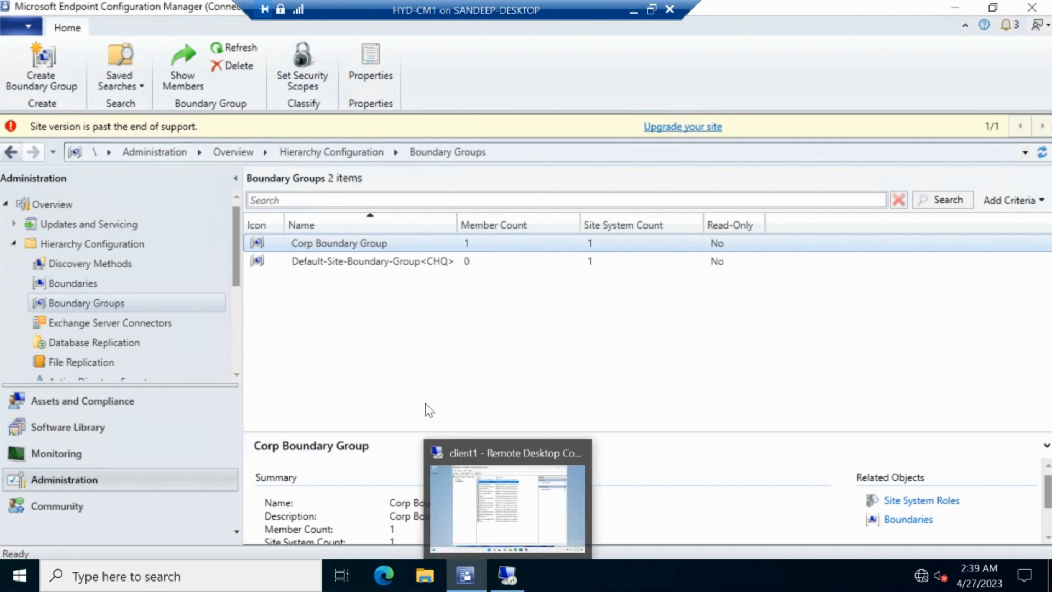
{"action": "left_click", "coordinate": [282, 378]}
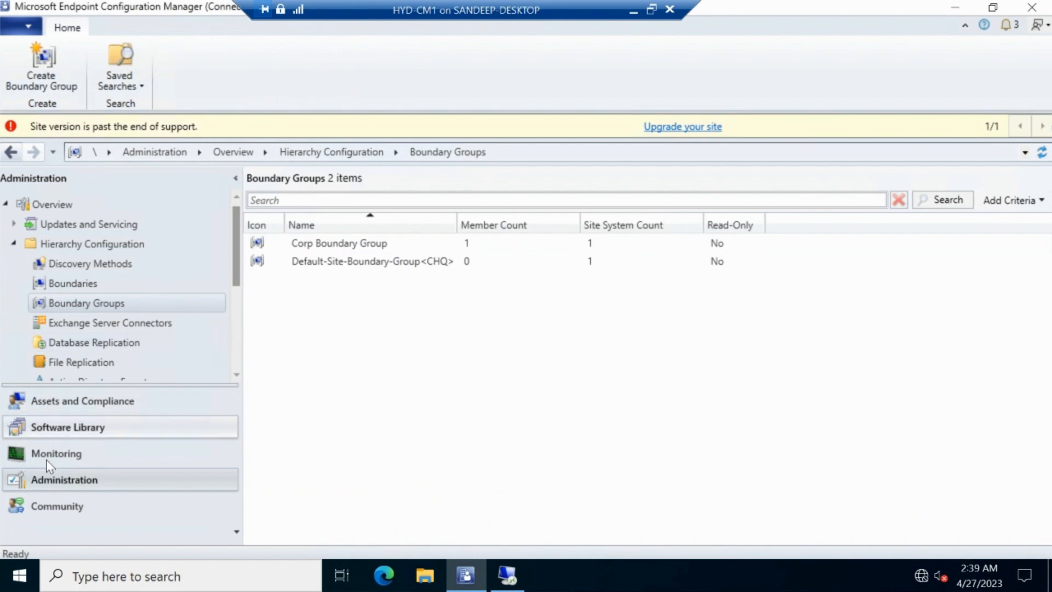
{"action": "scroll", "coordinate": [105, 332], "scroll_direction": "down", "scroll_amount": 3}
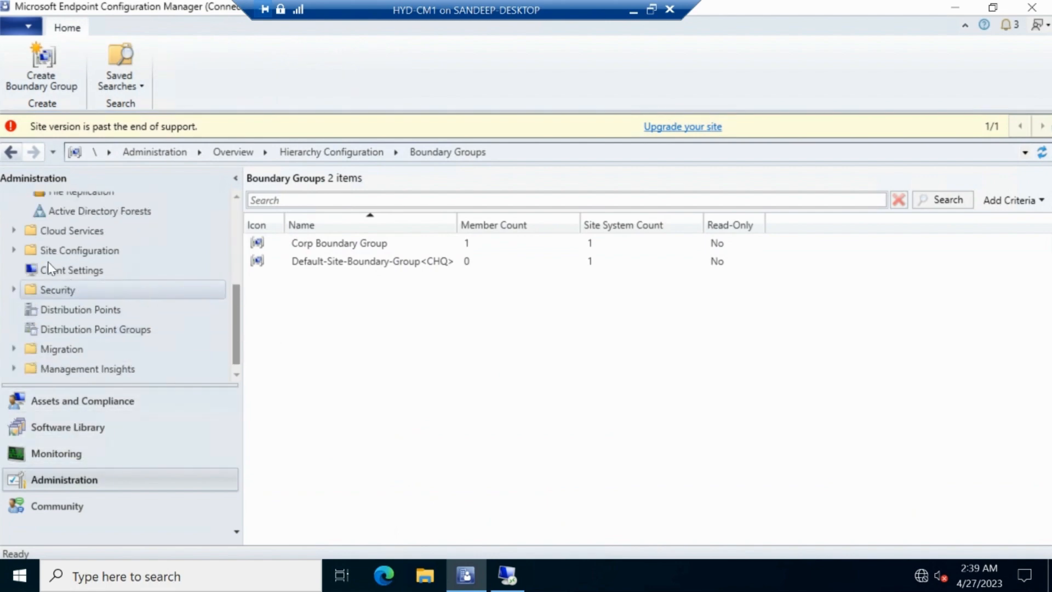
{"action": "left_click", "coordinate": [14, 250]}
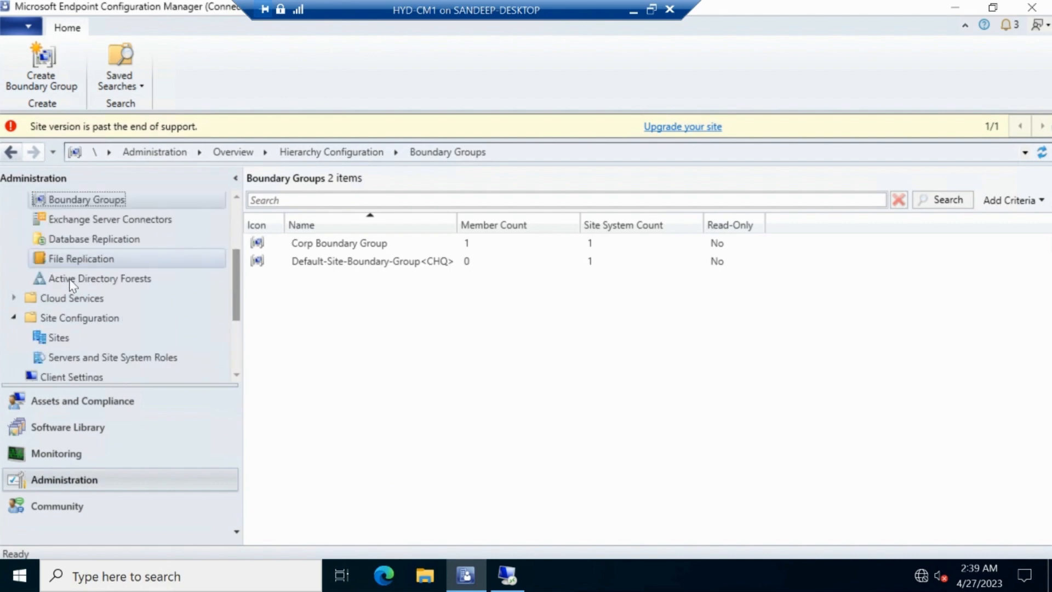
{"action": "left_click", "coordinate": [81, 335]}
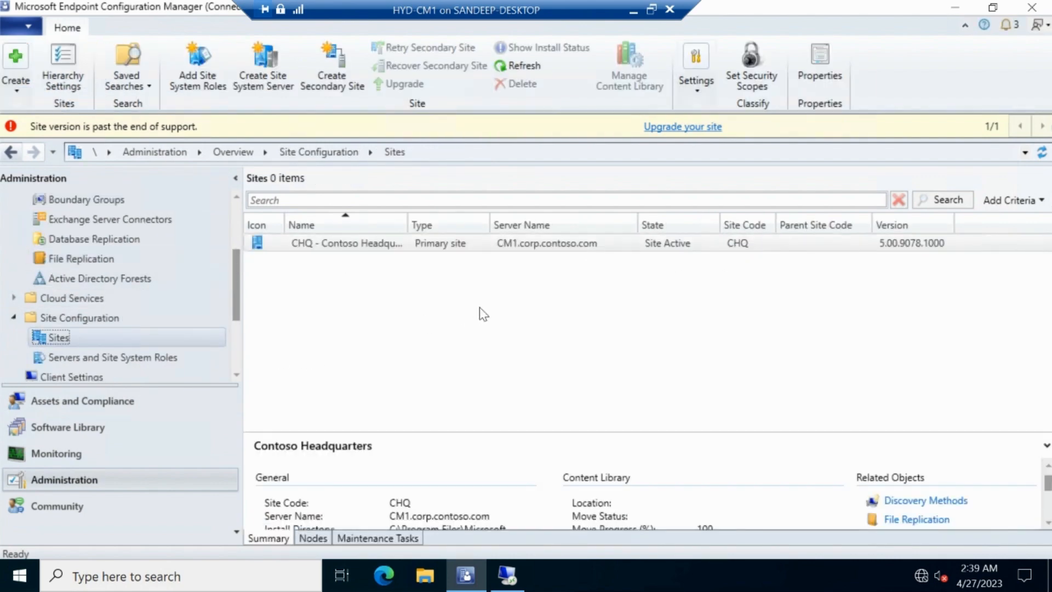
- Open the CHQ primary site's Client Push Installation properties and show its installation accounts
{"action": "right_click", "coordinate": [606, 247]}
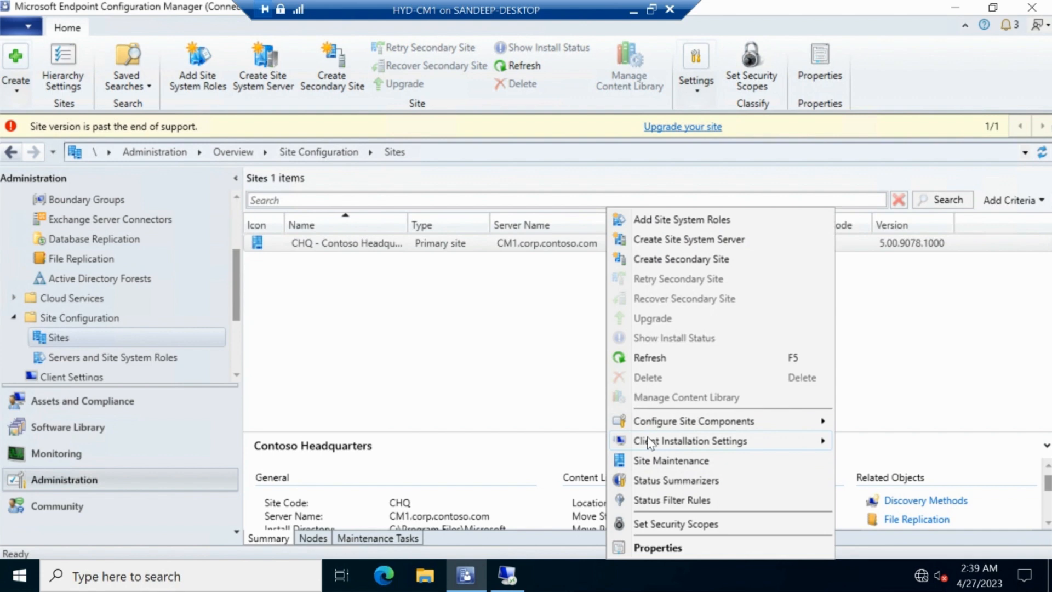
{"action": "left_click", "coordinate": [537, 358]}
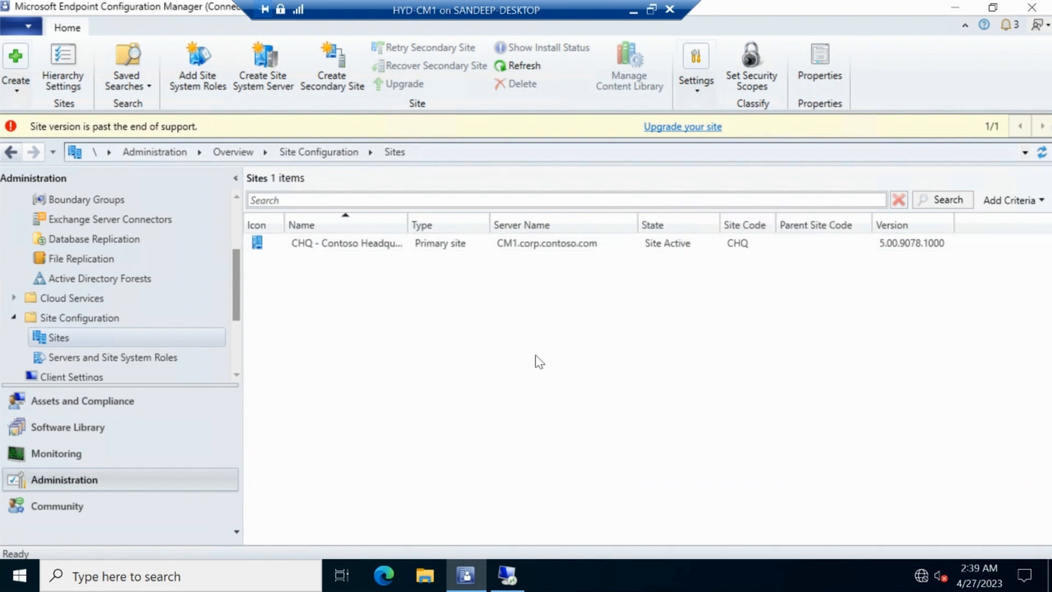
{"action": "left_click", "coordinate": [564, 243]}
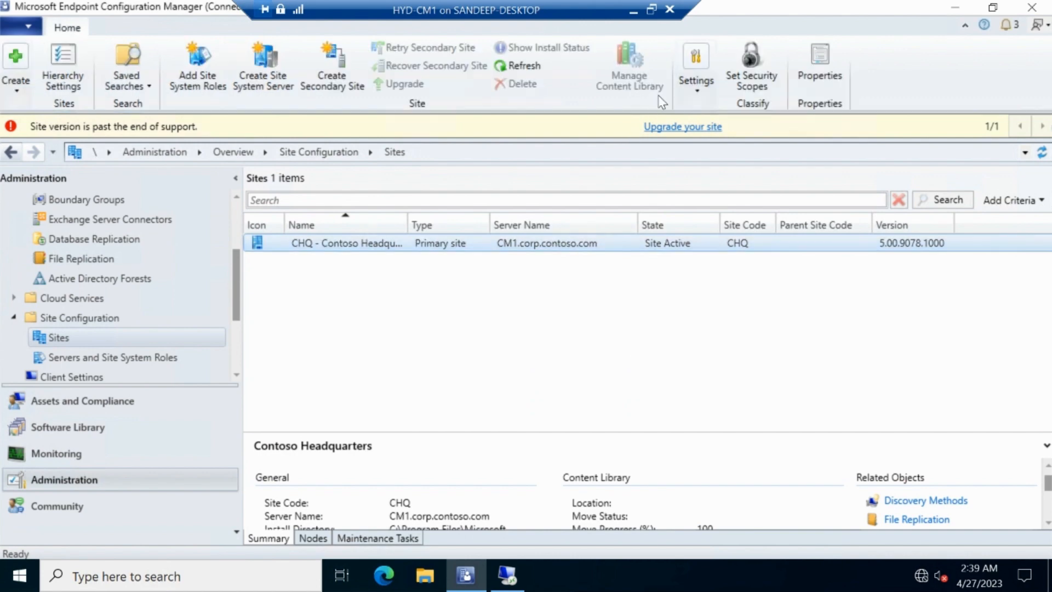
{"action": "left_click", "coordinate": [703, 77]}
{"action": "left_click", "coordinate": [795, 143]}
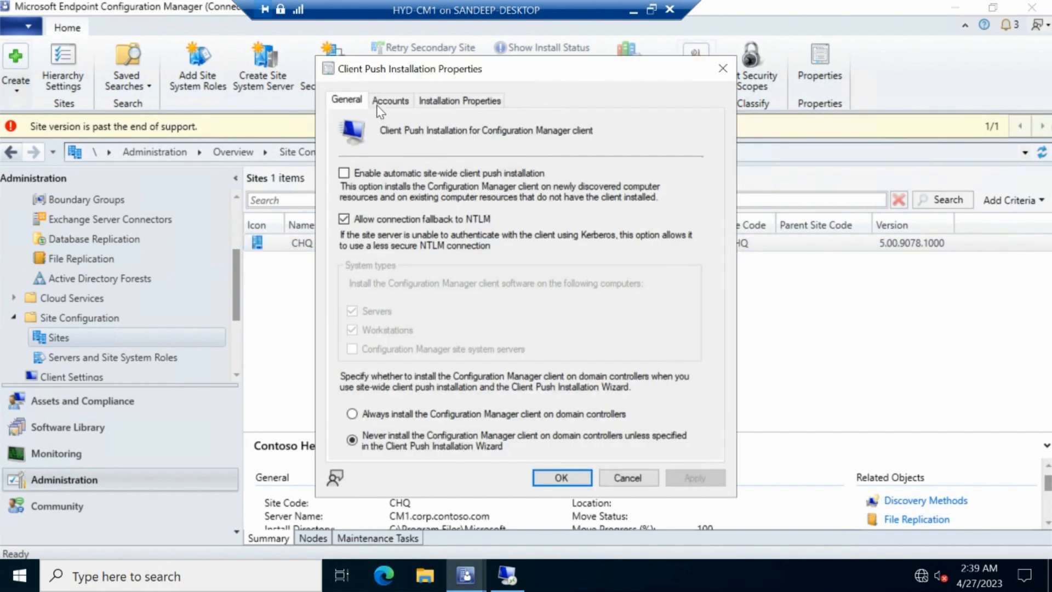
{"action": "left_click", "coordinate": [379, 104]}
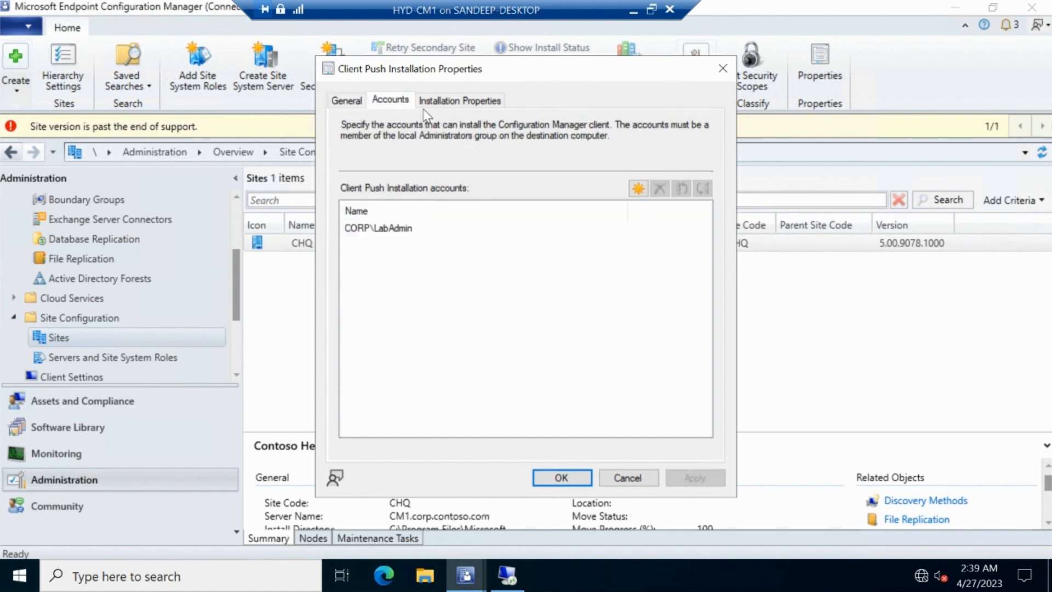
- Start a new client push installation account with corp\labadmin as its user name
{"action": "left_click", "coordinate": [381, 233]}
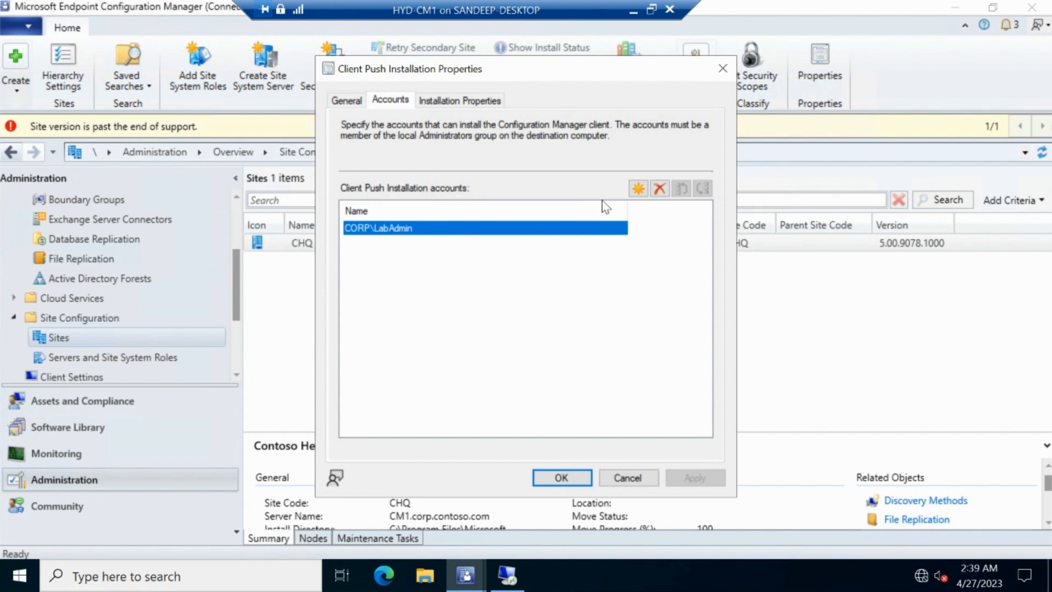
{"action": "left_click", "coordinate": [637, 190]}
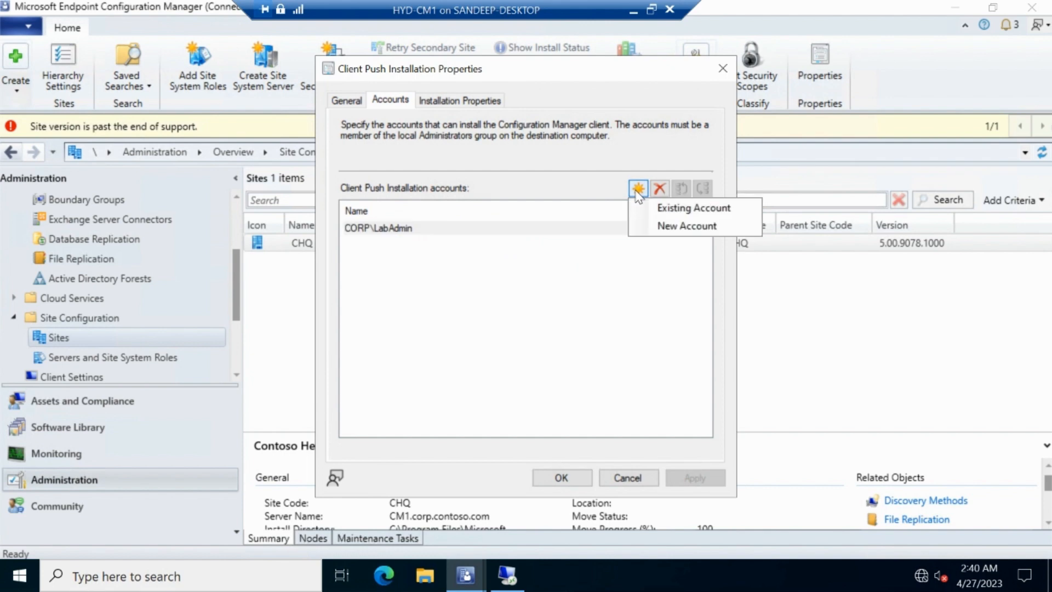
{"action": "left_click", "coordinate": [675, 233]}
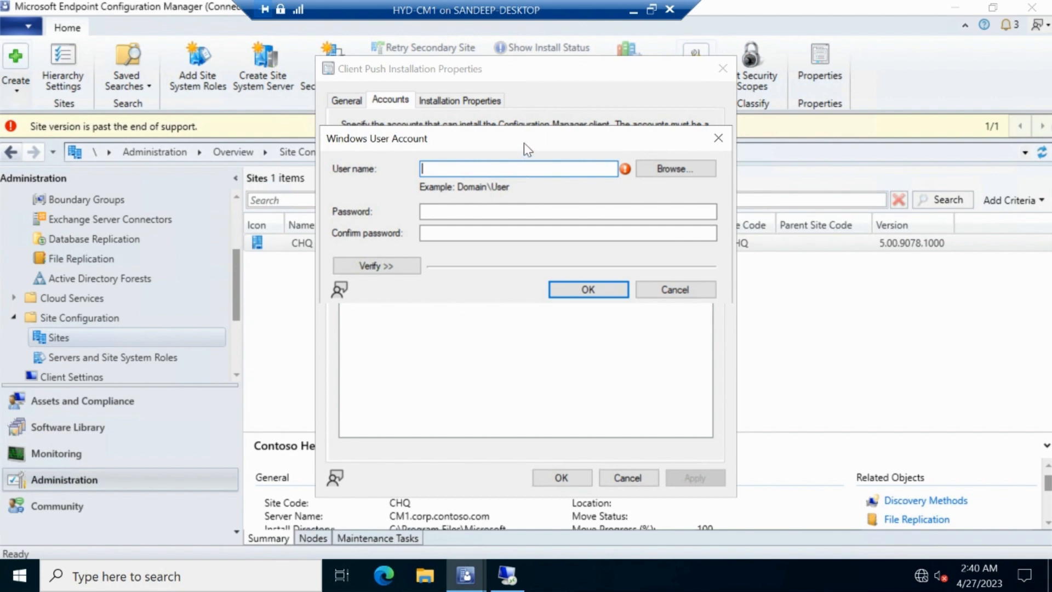
{"action": "left_click_drag", "start_coordinate": [524, 140], "coordinate": [509, 258]}
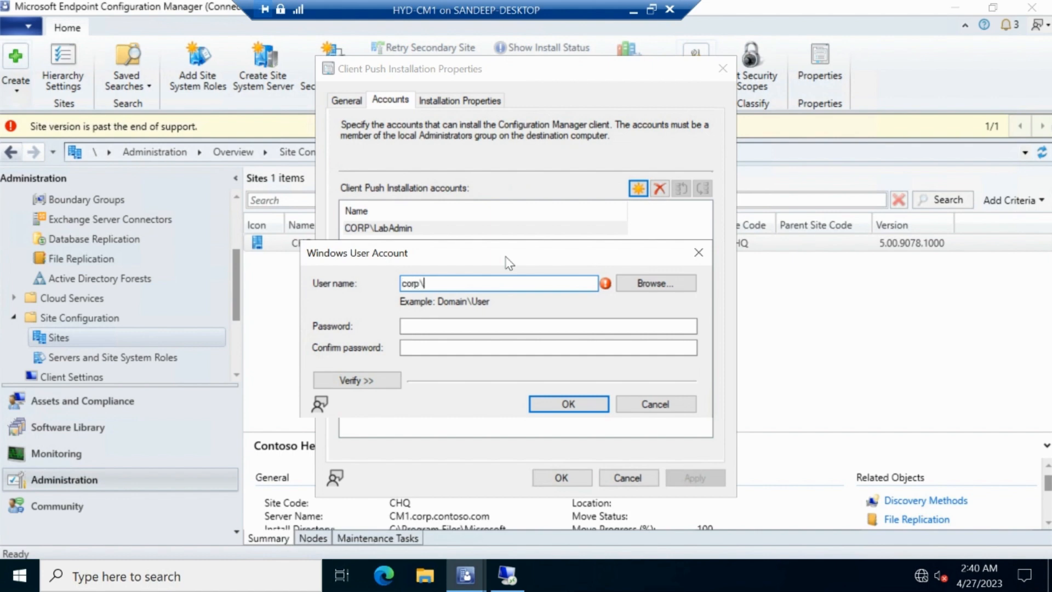
{"action": "type", "text": "labadmin"}
{"action": "left_click", "coordinate": [522, 323]}
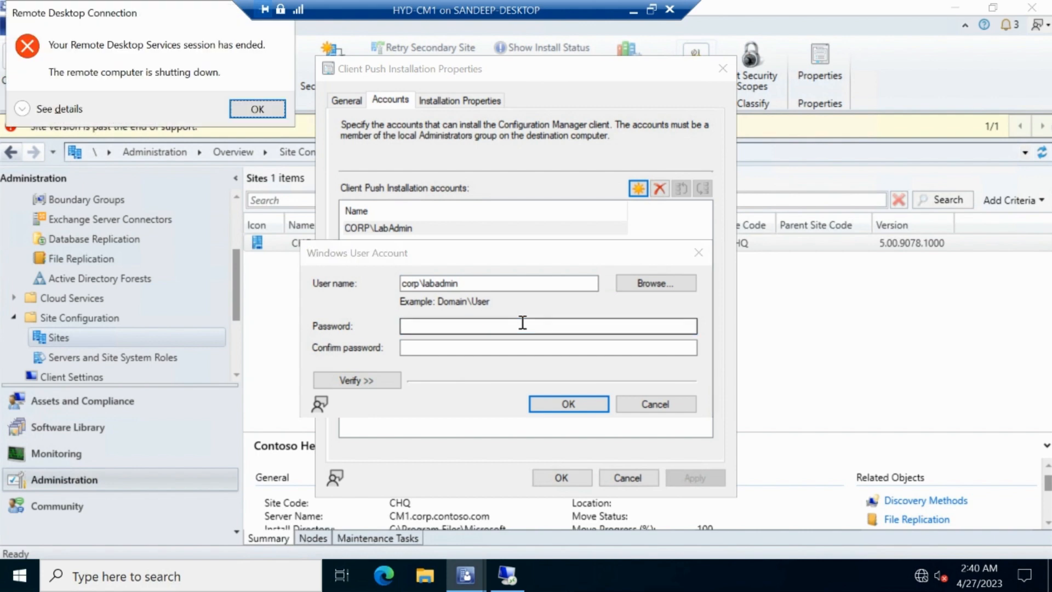
- Dismiss the ended client1 remote session notice, minimize Remote Desktop Connection, and enter and confirm the account's password
{"action": "left_click", "coordinate": [257, 108]}
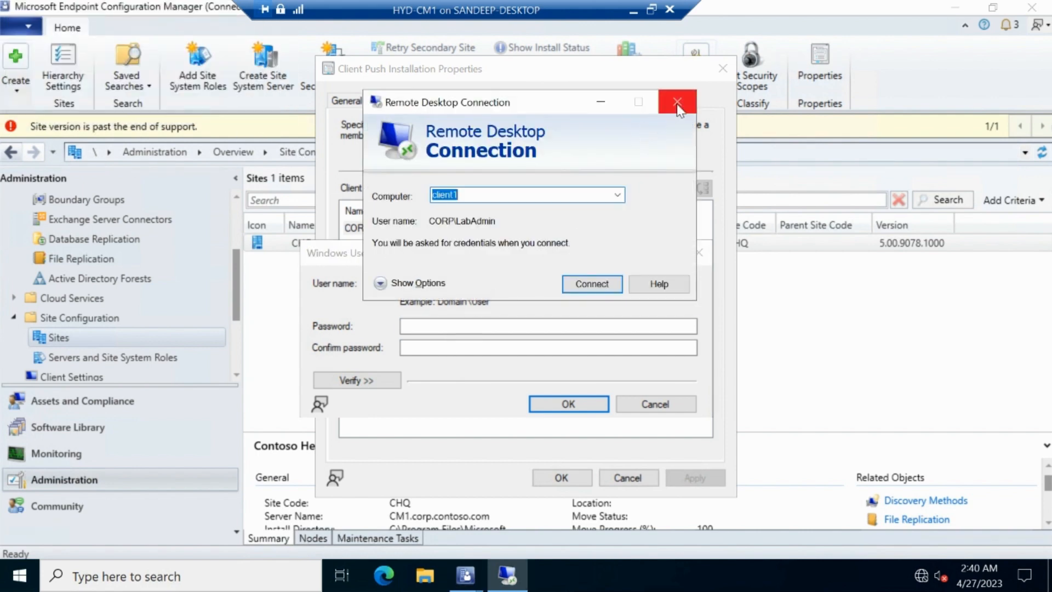
{"action": "left_click", "coordinate": [602, 103]}
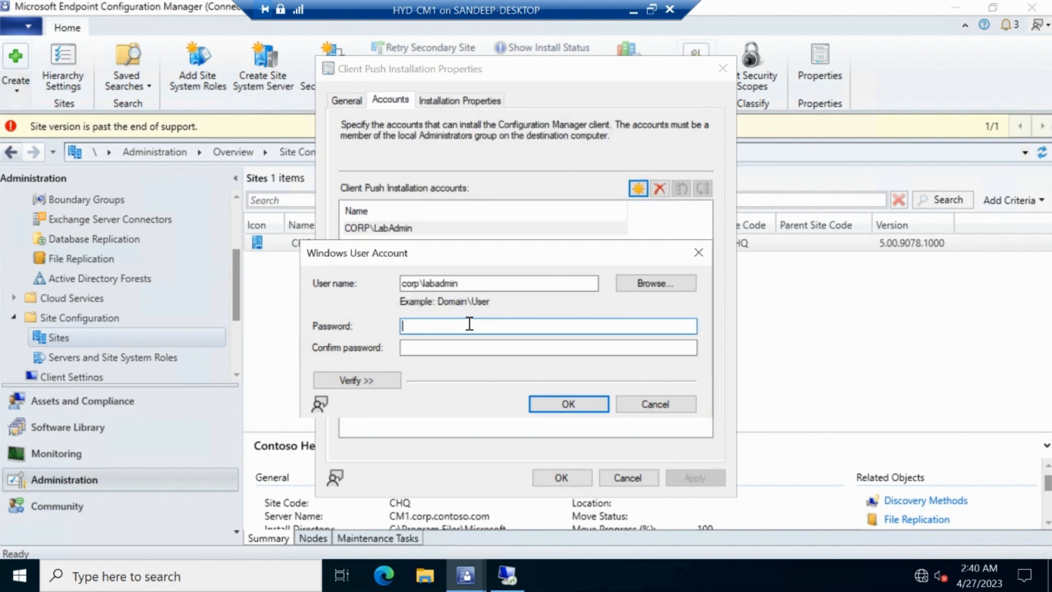
{"action": "type", "text": "P"}
{"action": "type", "text": "•••••"}
{"action": "left_click", "coordinate": [433, 346]}
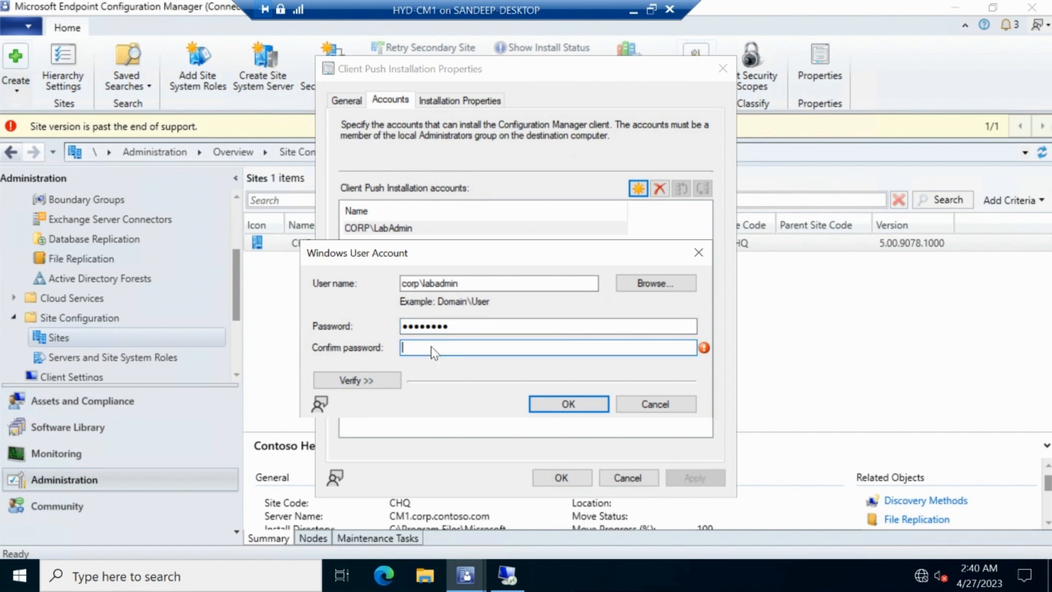
{"action": "type", "text": "••••"}
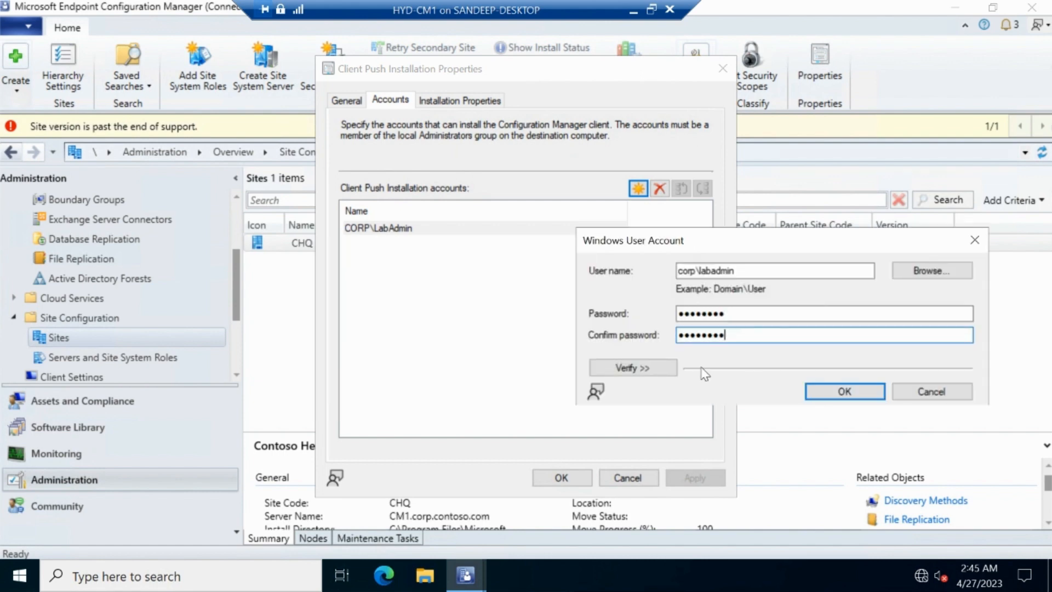
- Test the account's connection to the network share \\client1\admin$, and close the account and Client Push Installation dialogs without saving
{"action": "left_click", "coordinate": [651, 367]}
{"action": "left_click", "coordinate": [735, 413]}
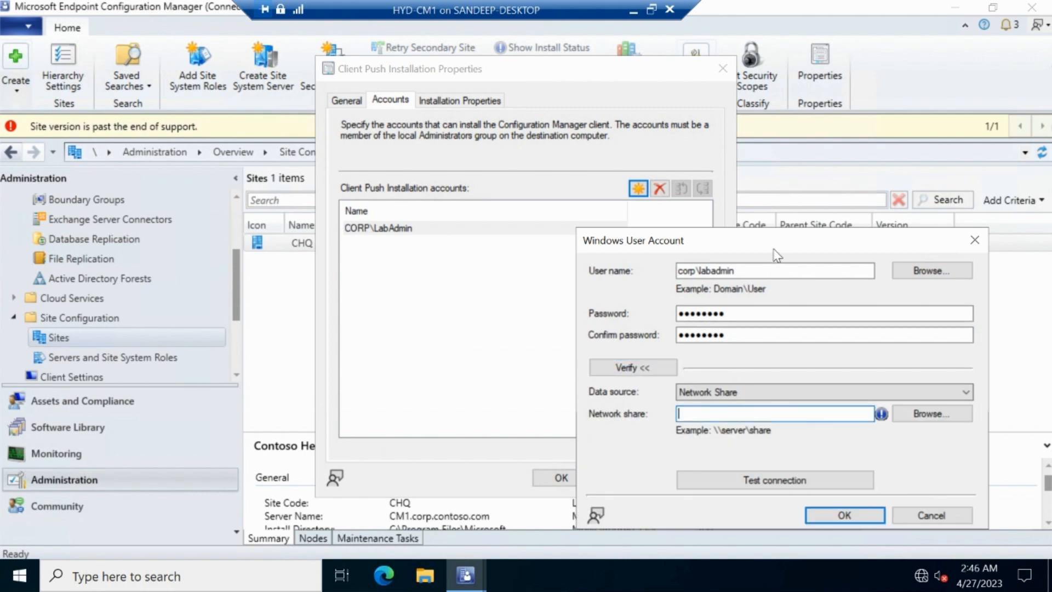
{"action": "left_click_drag", "start_coordinate": [774, 251], "coordinate": [611, 193]}
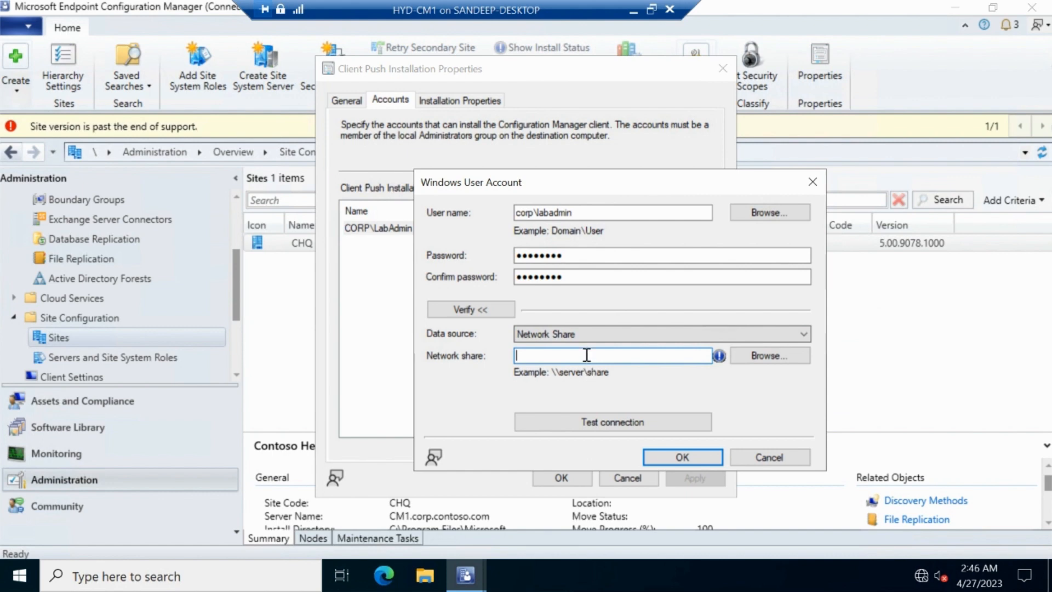
{"action": "type", "text": "\\\\"}
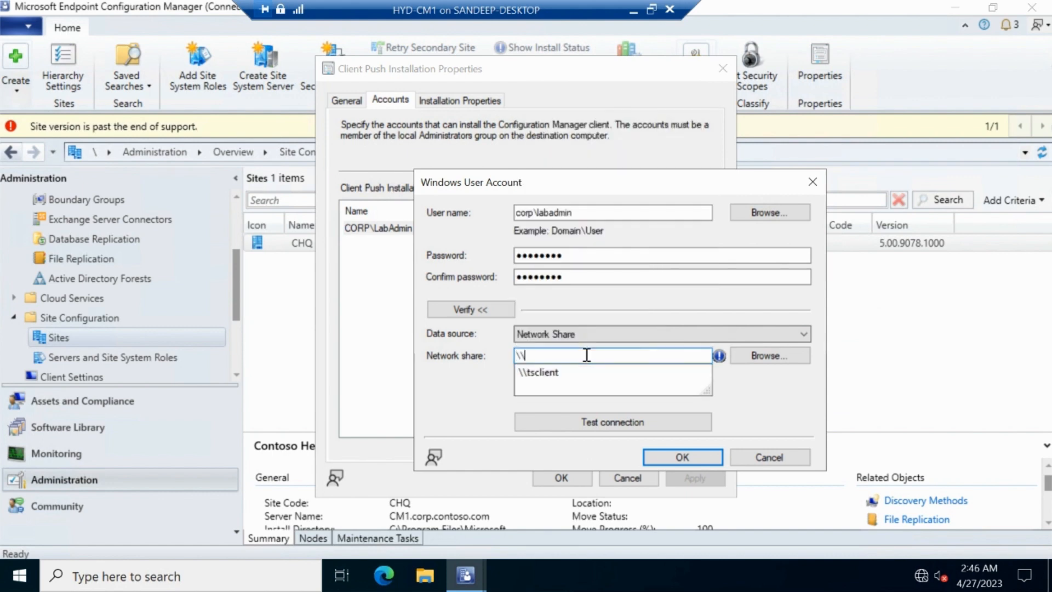
{"action": "type", "text": "client1"}
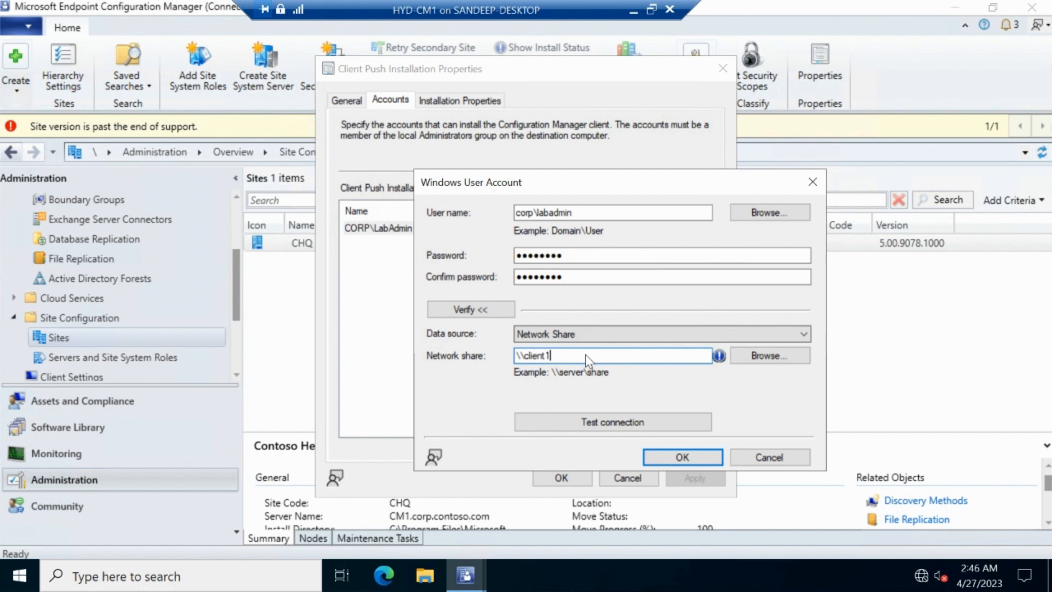
{"action": "type", "text": "\\admin$"}
{"action": "left_click", "coordinate": [600, 420]}
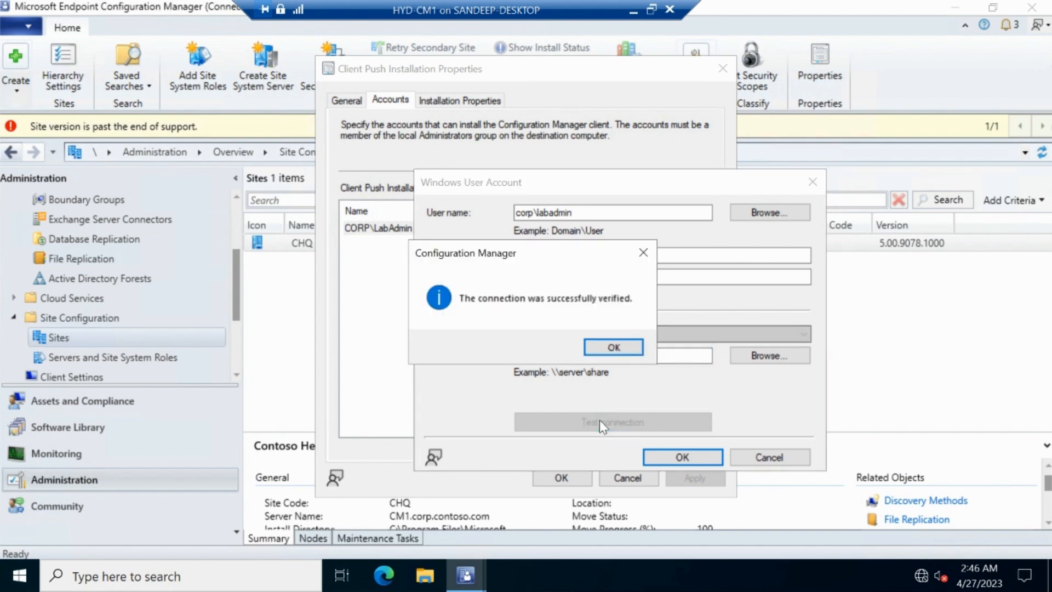
{"action": "left_click", "coordinate": [614, 347]}
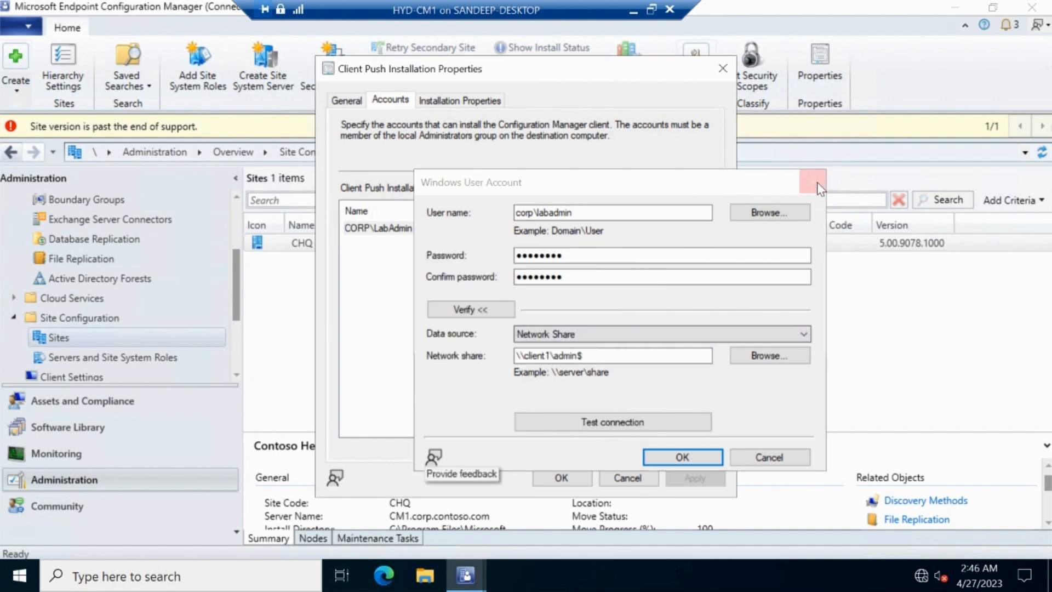
{"action": "left_click", "coordinate": [819, 188]}
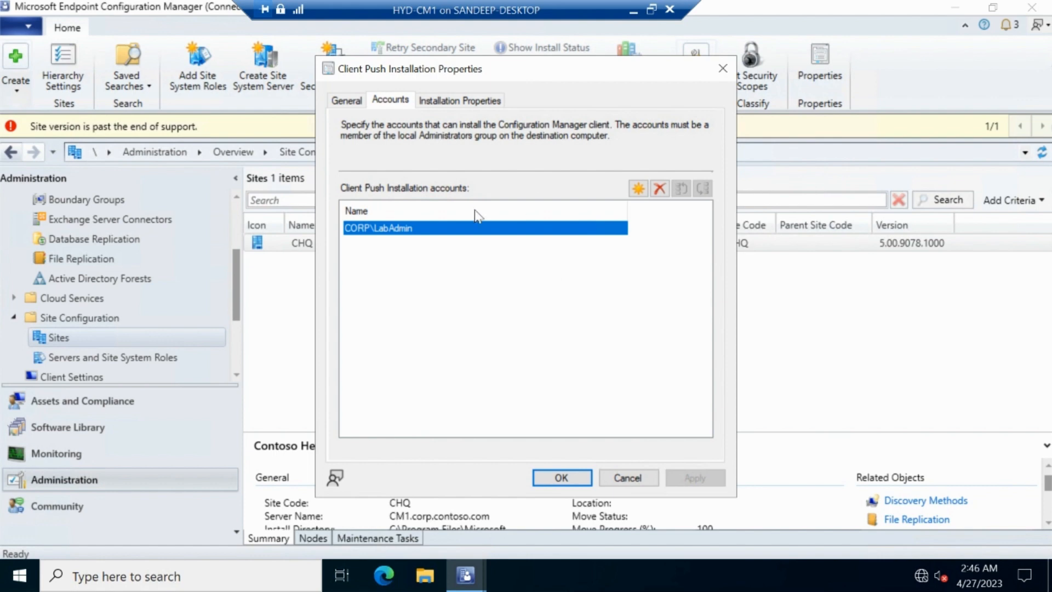
{"action": "left_click", "coordinate": [723, 69]}
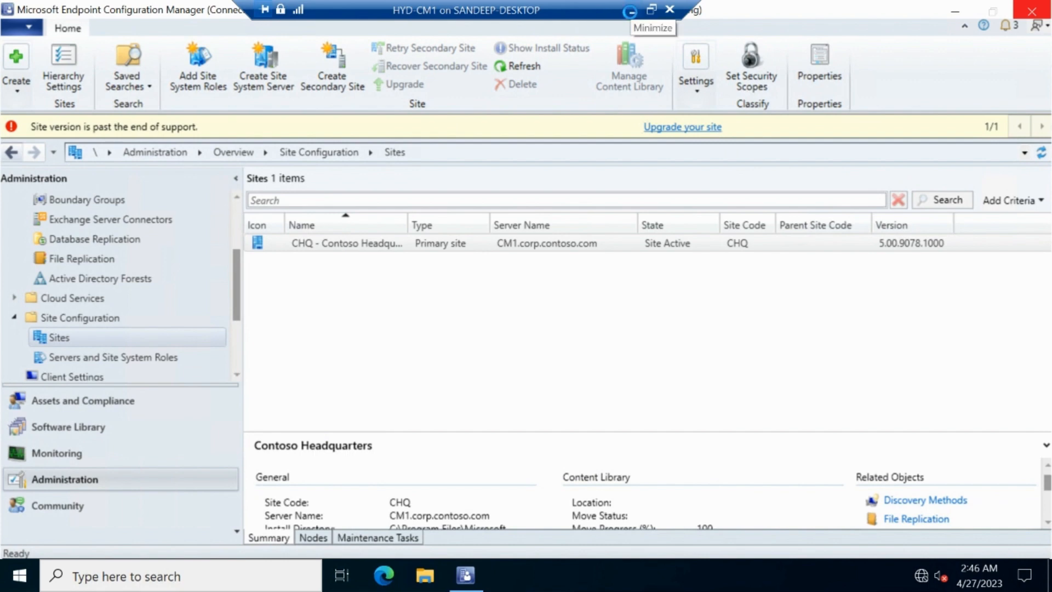
- Minimize the HYD-CM1 session and switch to the Notepad notes to review the Windows Firewall exceptions for client push installation
{"action": "left_click", "coordinate": [630, 10]}
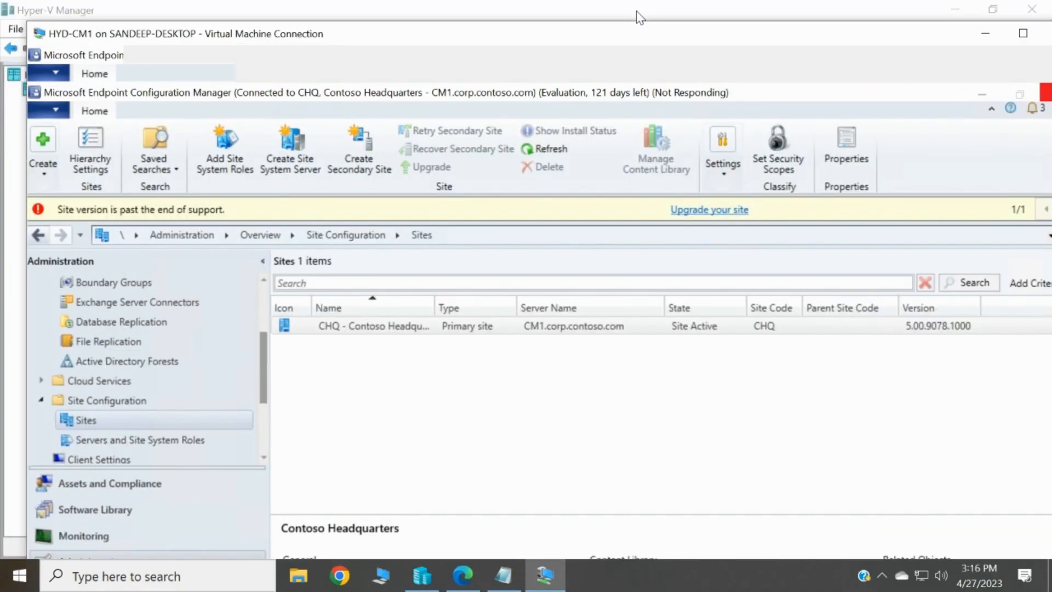
{"action": "left_click", "coordinate": [639, 18]}
{"action": "left_click", "coordinate": [503, 575]}
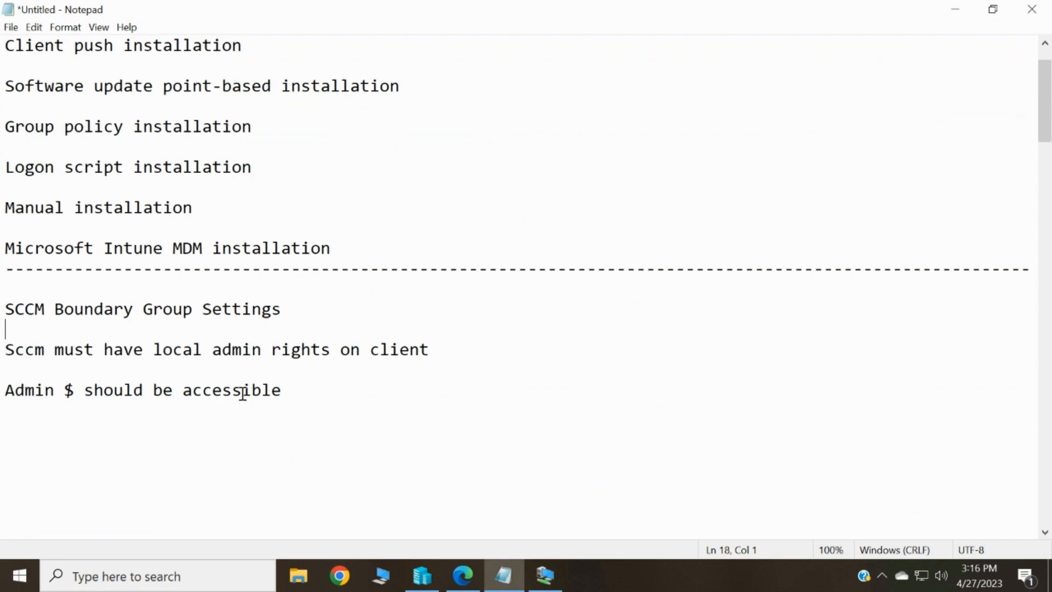
{"action": "scroll", "coordinate": [243, 392], "scroll_direction": "down", "scroll_amount": 4}
{"action": "scroll", "coordinate": [242, 393], "scroll_direction": "down", "scroll_amount": 2}
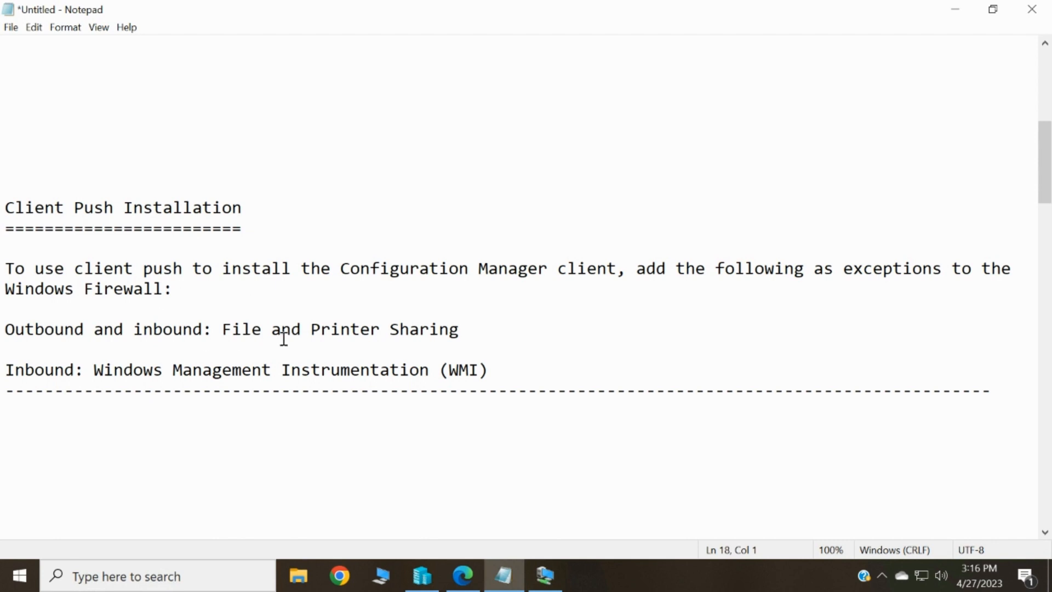
{"action": "scroll", "coordinate": [386, 339], "scroll_direction": "down", "scroll_amount": 1}
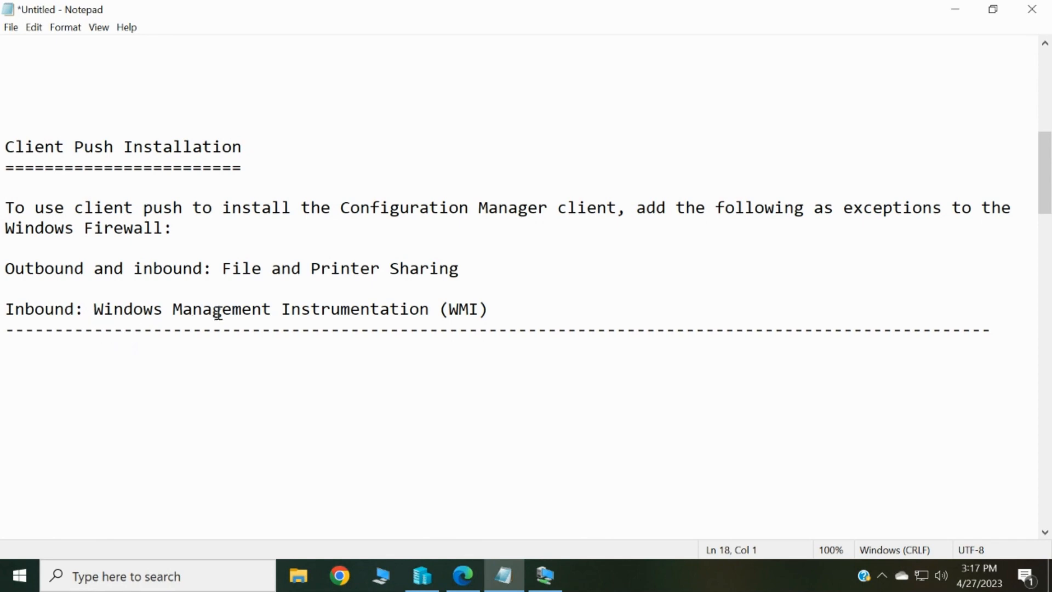
- Review the Client Notification outbound ports, highlighting 80 and 443, and the Remote Control inbound port in the notes
{"action": "scroll", "coordinate": [356, 351], "scroll_direction": "down", "scroll_amount": 7}
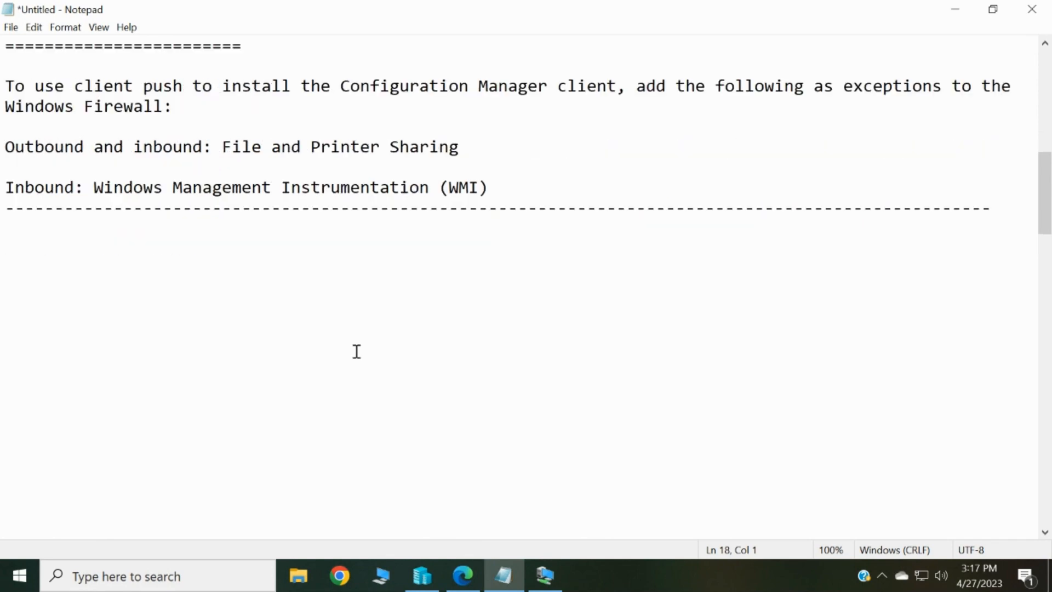
{"action": "scroll", "coordinate": [356, 351], "scroll_direction": "down", "scroll_amount": 2}
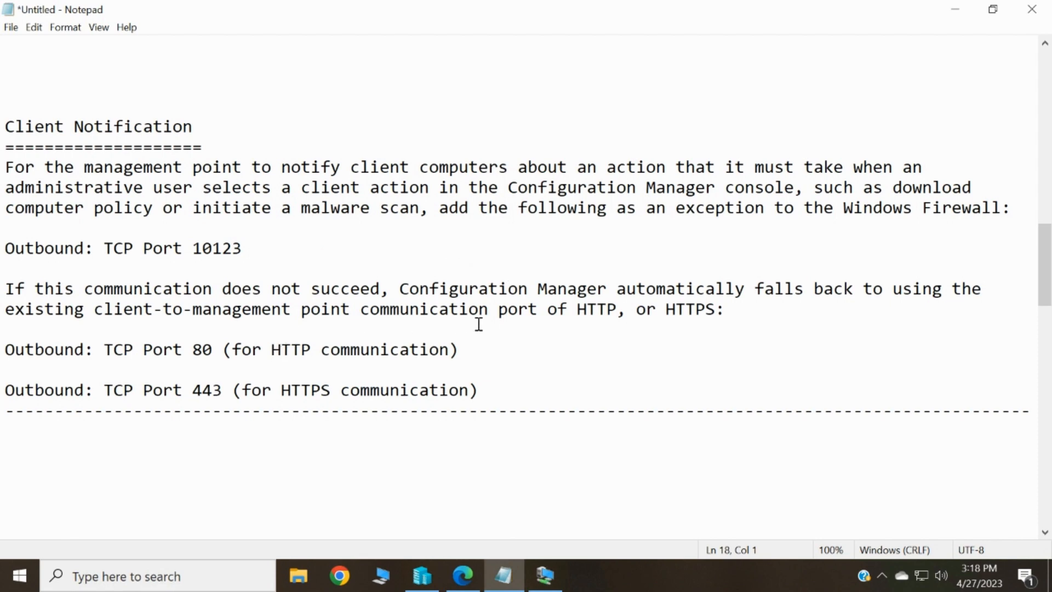
{"action": "double_click", "coordinate": [202, 349]}
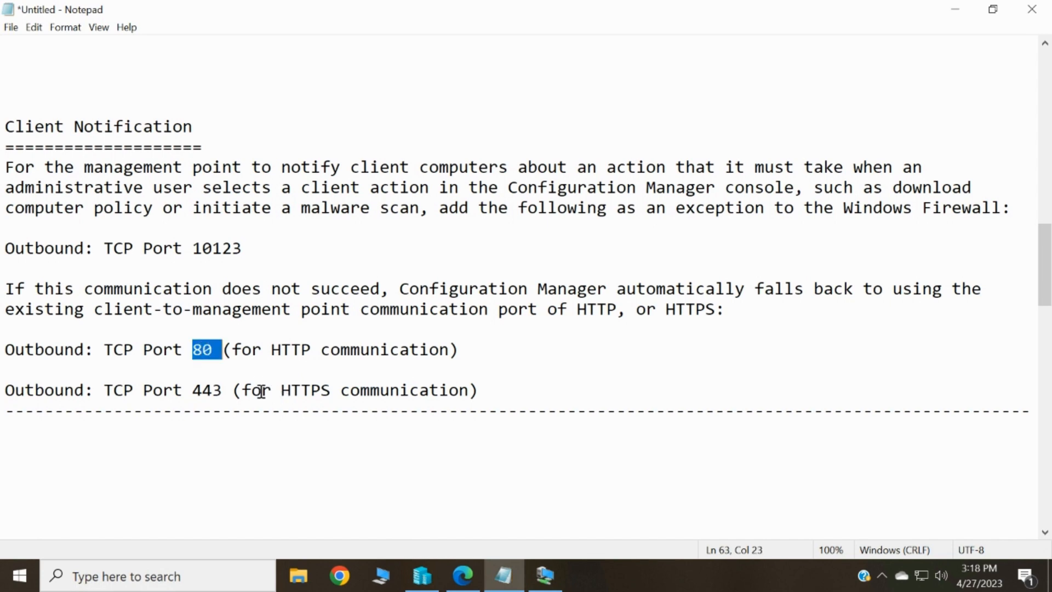
{"action": "double_click", "coordinate": [213, 390]}
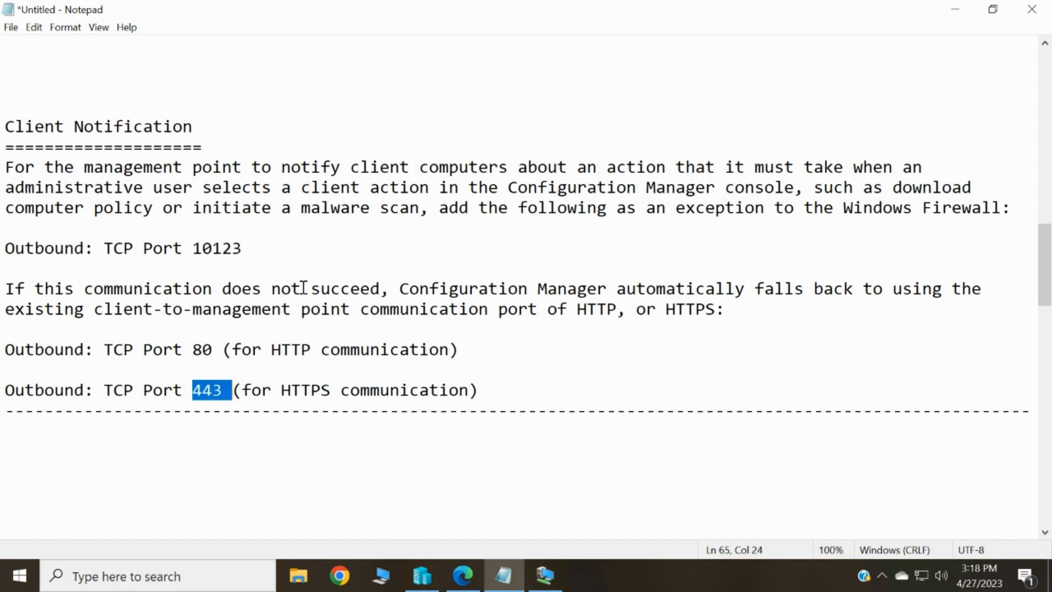
{"action": "scroll", "coordinate": [302, 287], "scroll_direction": "down", "scroll_amount": 2}
{"action": "scroll", "coordinate": [303, 287], "scroll_direction": "down", "scroll_amount": 2}
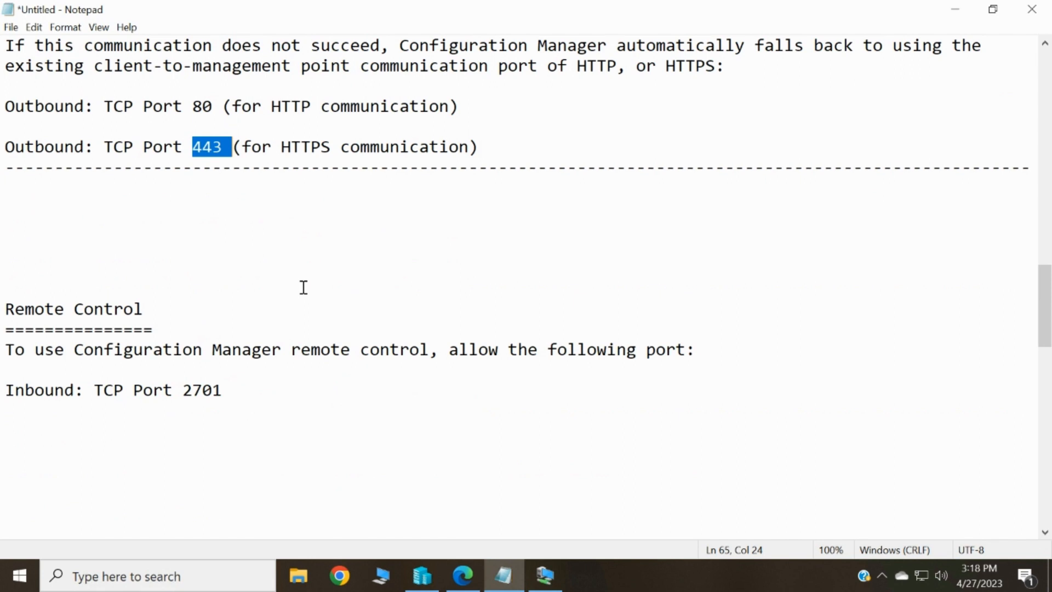
{"action": "scroll", "coordinate": [304, 287], "scroll_direction": "down", "scroll_amount": 3}
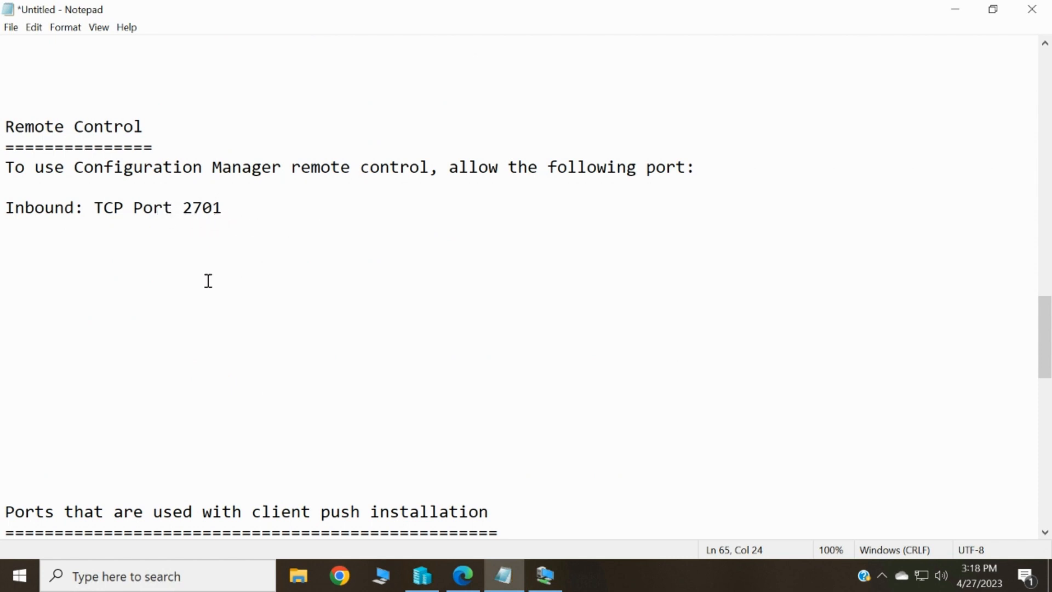
- Review the table of ports used with client push installation, and return to the Client Installation Methods list
{"action": "scroll", "coordinate": [208, 281], "scroll_direction": "down", "scroll_amount": 5}
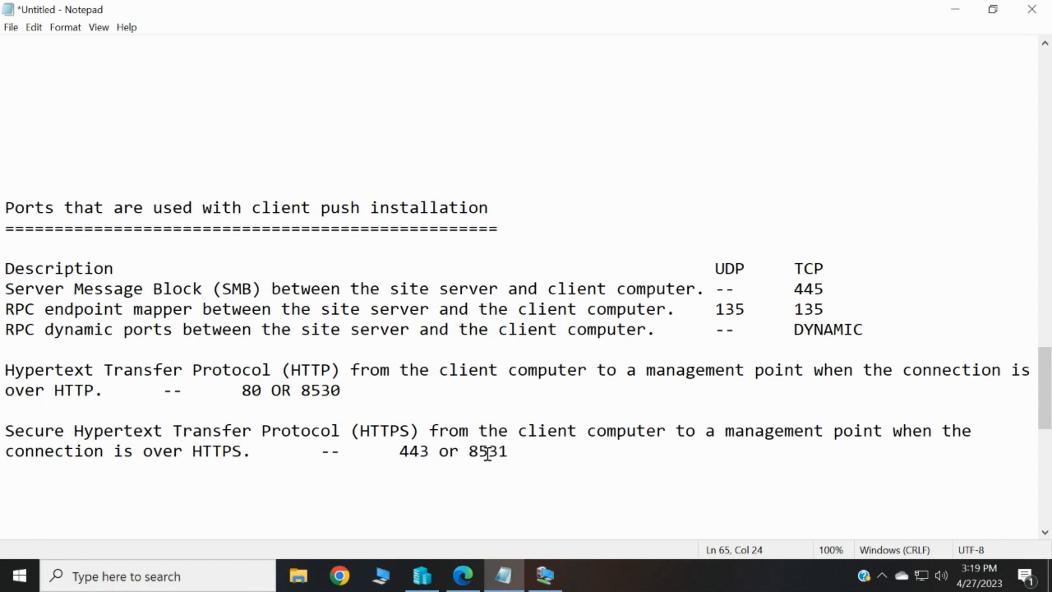
{"action": "scroll", "coordinate": [486, 454], "scroll_direction": "down", "scroll_amount": 1}
{"action": "scroll", "coordinate": [504, 390], "scroll_direction": "down", "scroll_amount": 1}
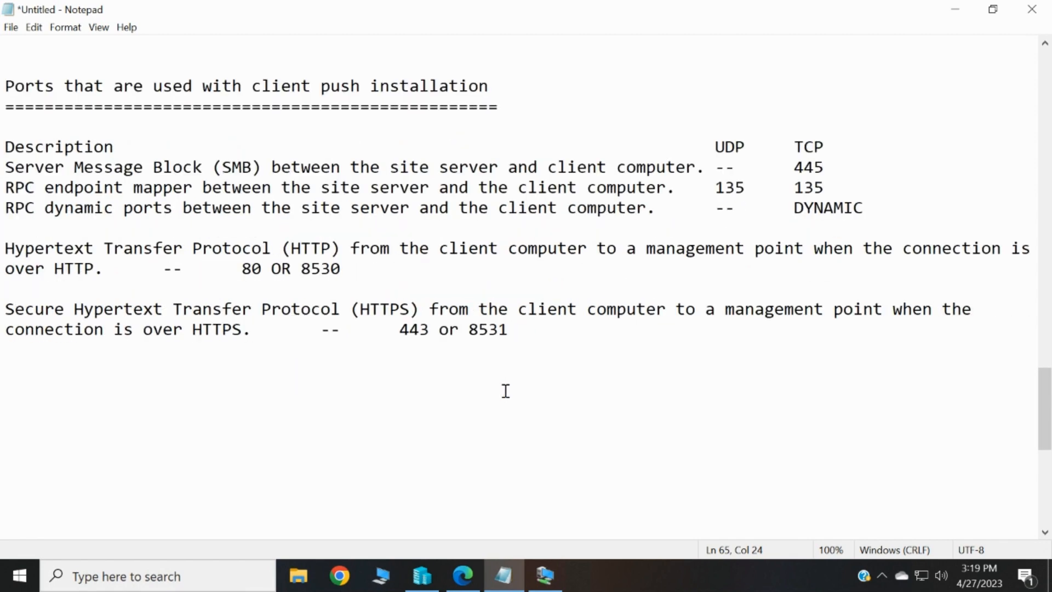
{"action": "scroll", "coordinate": [506, 391], "scroll_direction": "down", "scroll_amount": 3}
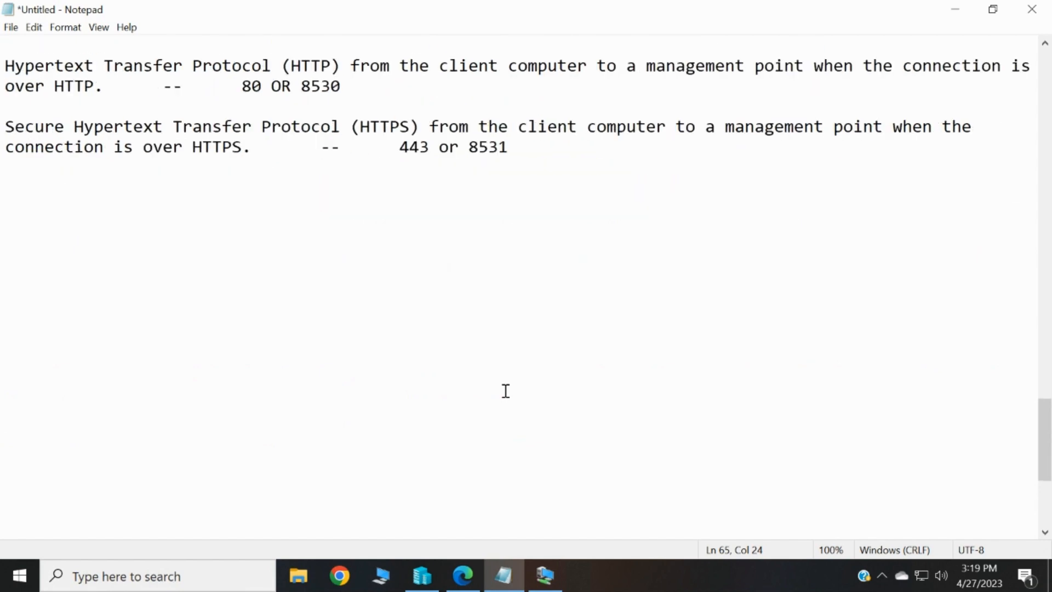
{"action": "scroll", "coordinate": [530, 322], "scroll_direction": "up", "scroll_amount": 1}
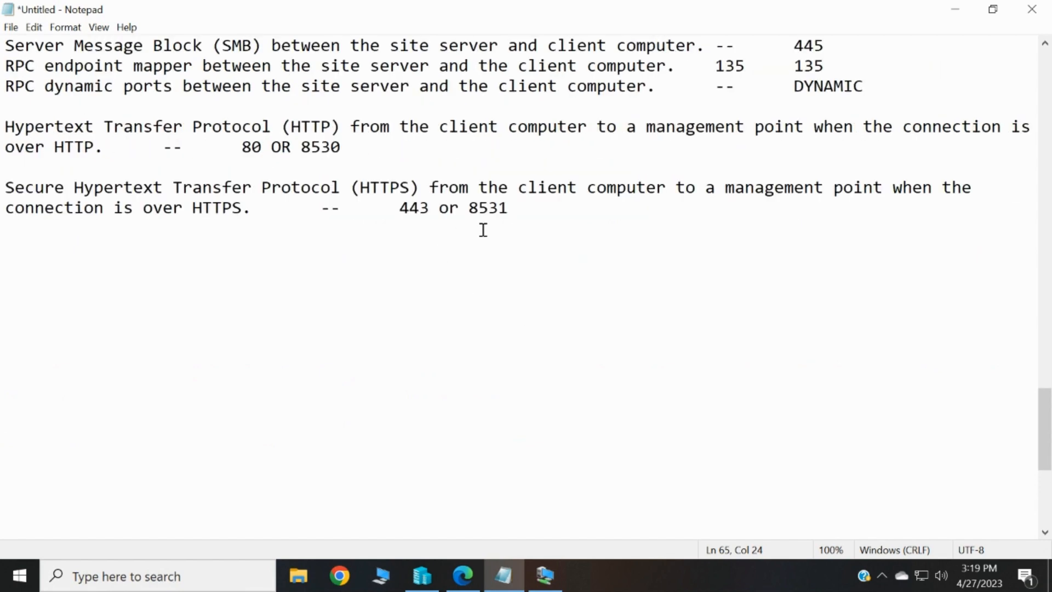
{"action": "scroll", "coordinate": [439, 300], "scroll_direction": "down", "scroll_amount": 1}
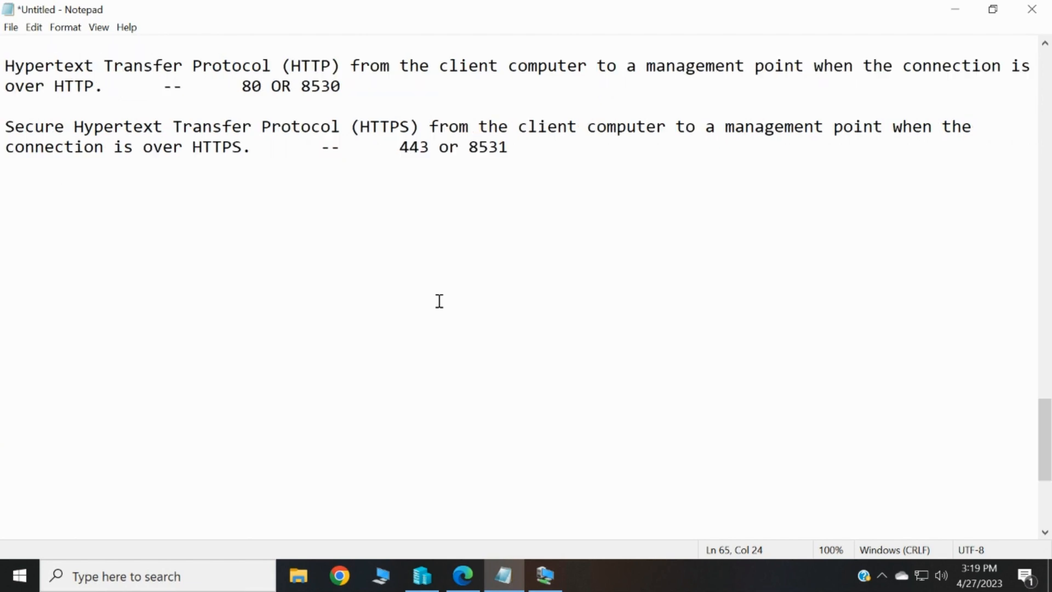
{"action": "scroll", "coordinate": [439, 301], "scroll_direction": "up", "scroll_amount": 2}
{"action": "scroll", "coordinate": [517, 301], "scroll_direction": "up", "scroll_amount": 1}
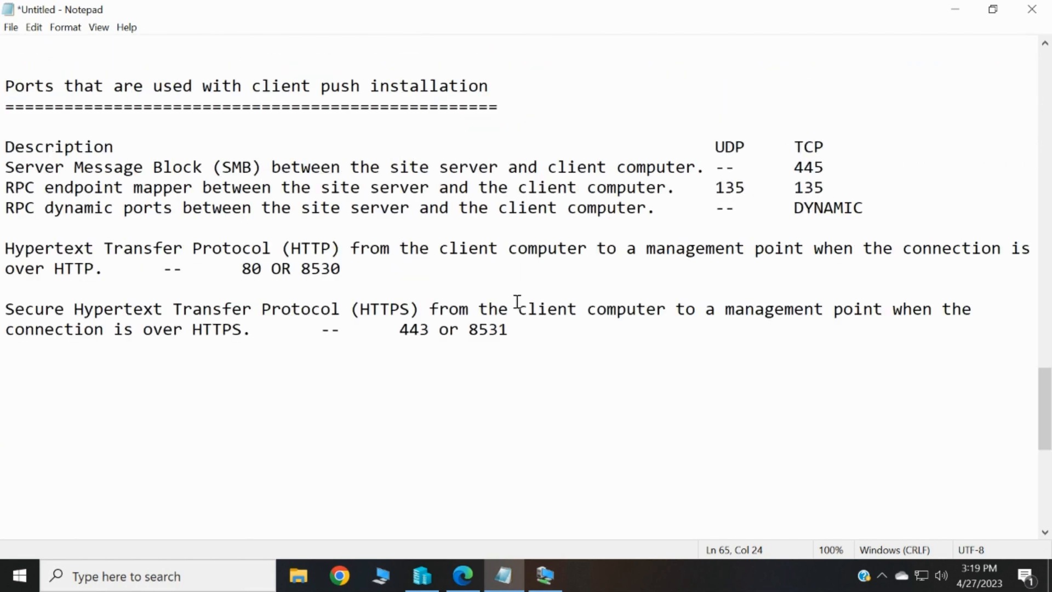
{"action": "scroll", "coordinate": [578, 297], "scroll_direction": "up", "scroll_amount": 2}
{"action": "scroll", "coordinate": [578, 296], "scroll_direction": "up", "scroll_amount": 16}
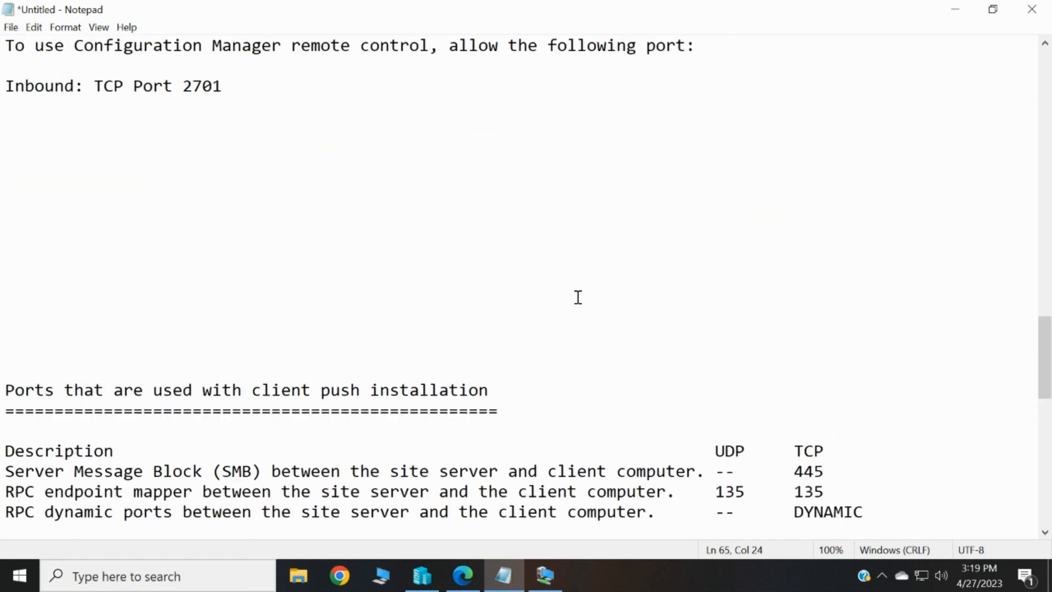
{"action": "scroll", "coordinate": [578, 297], "scroll_direction": "up", "scroll_amount": 13}
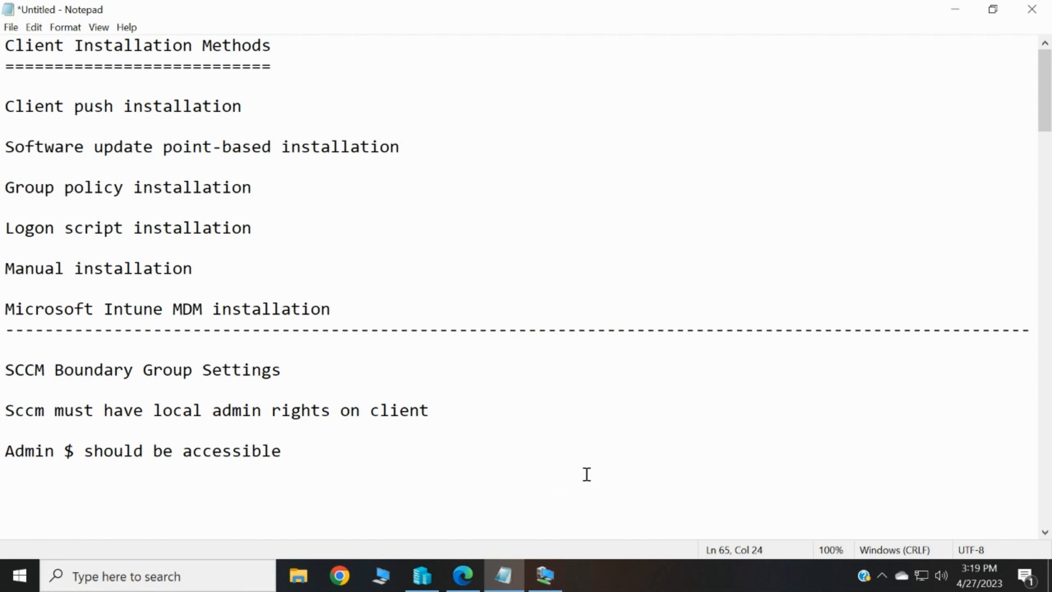
- Switch back to Configuration Manager on HYD-CM1 and select CLIENT1 among the Assets and Compliance devices
{"action": "left_click", "coordinate": [547, 573]}
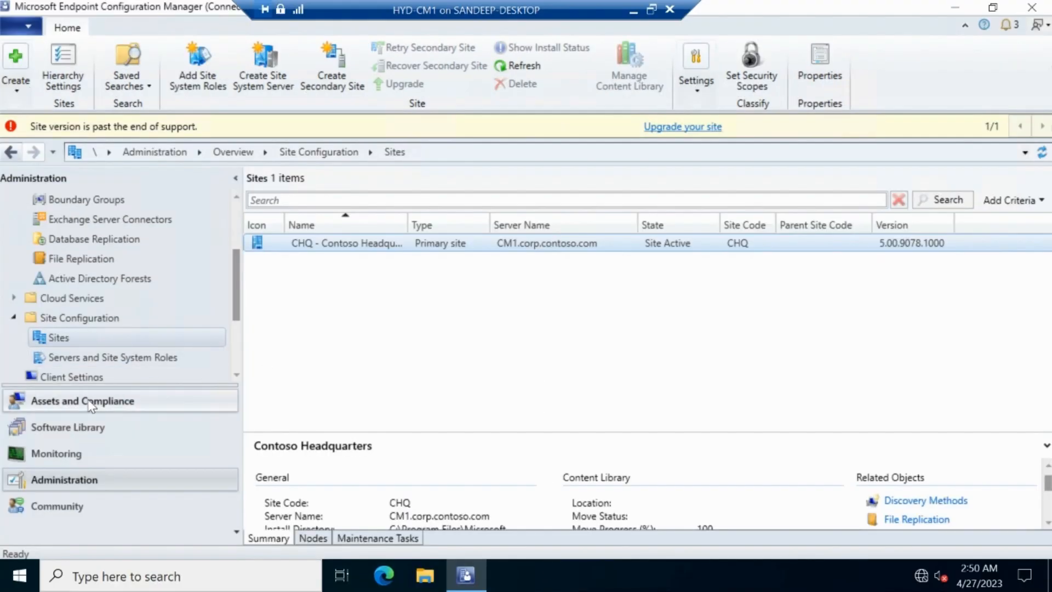
{"action": "left_click", "coordinate": [89, 404]}
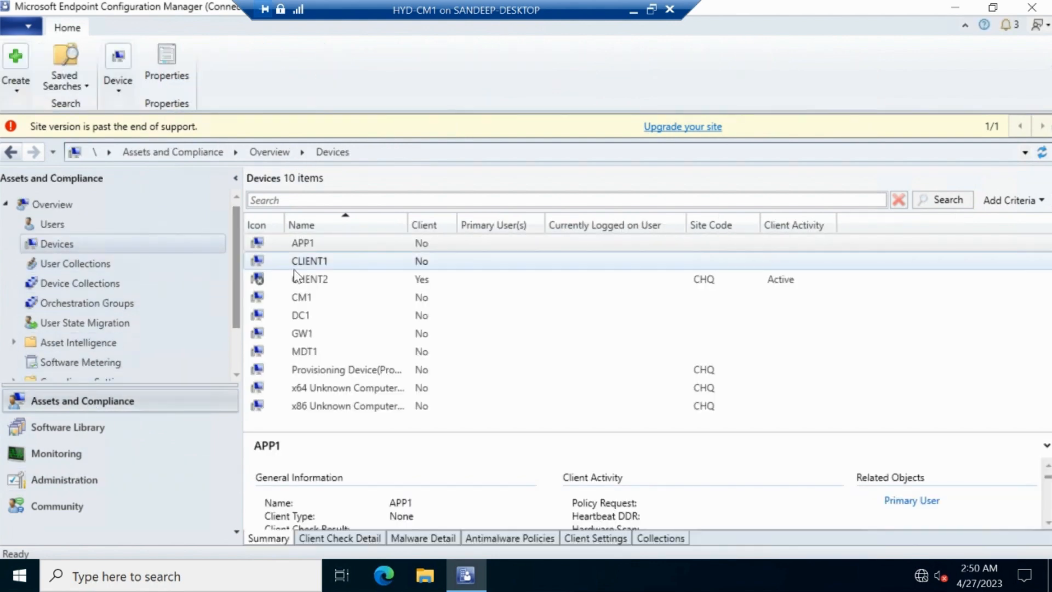
{"action": "left_click", "coordinate": [318, 265]}
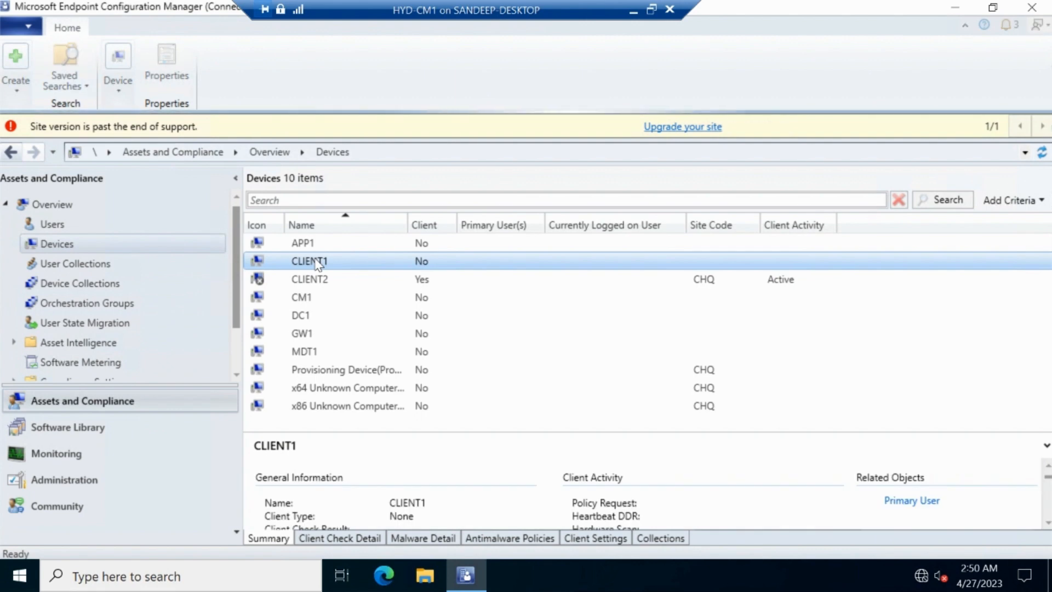